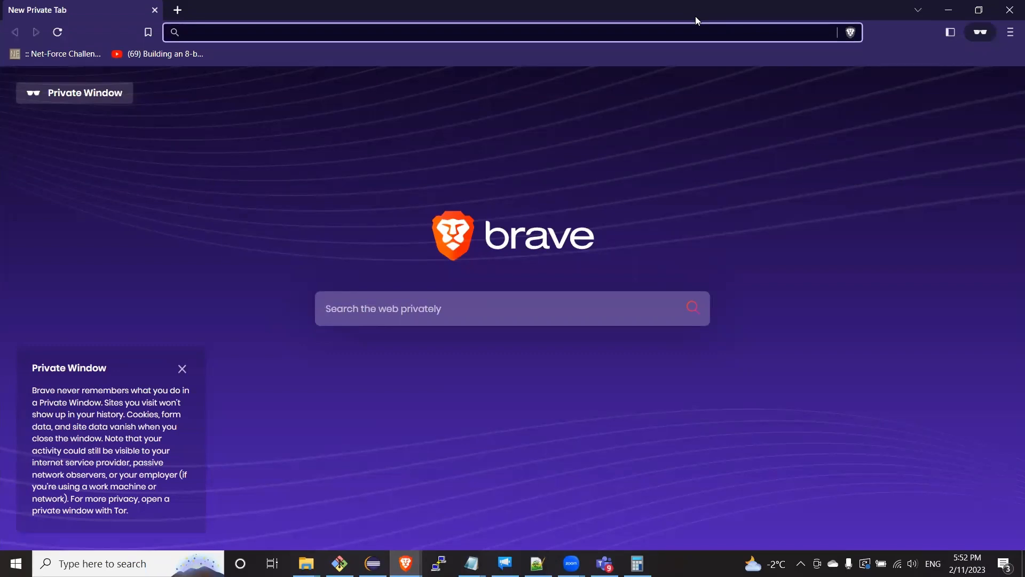
Step: Search the web for "rfc" and open the Wikipedia article on Request for Comments
text(rfc)
key(Return)
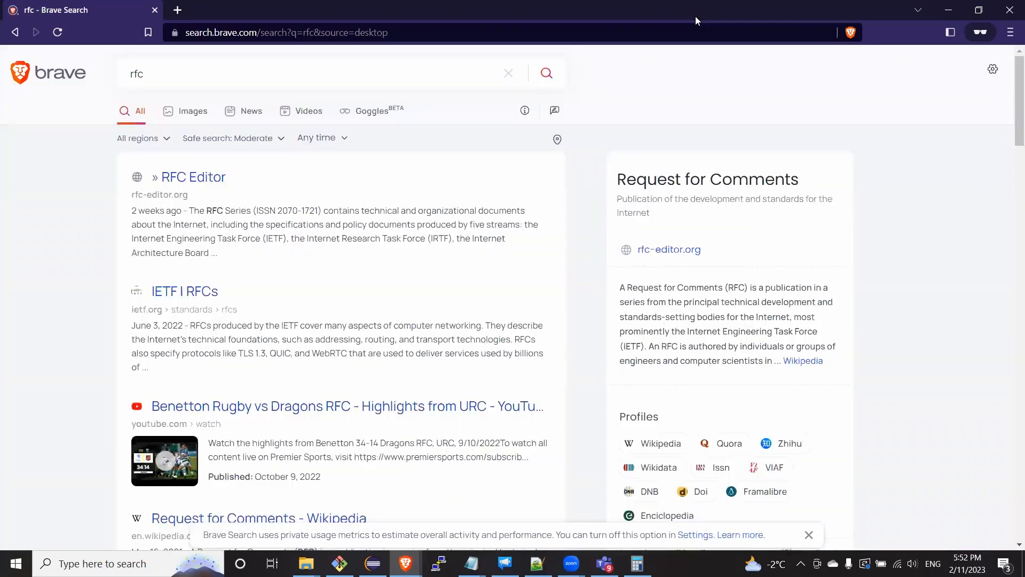
click(182, 518)
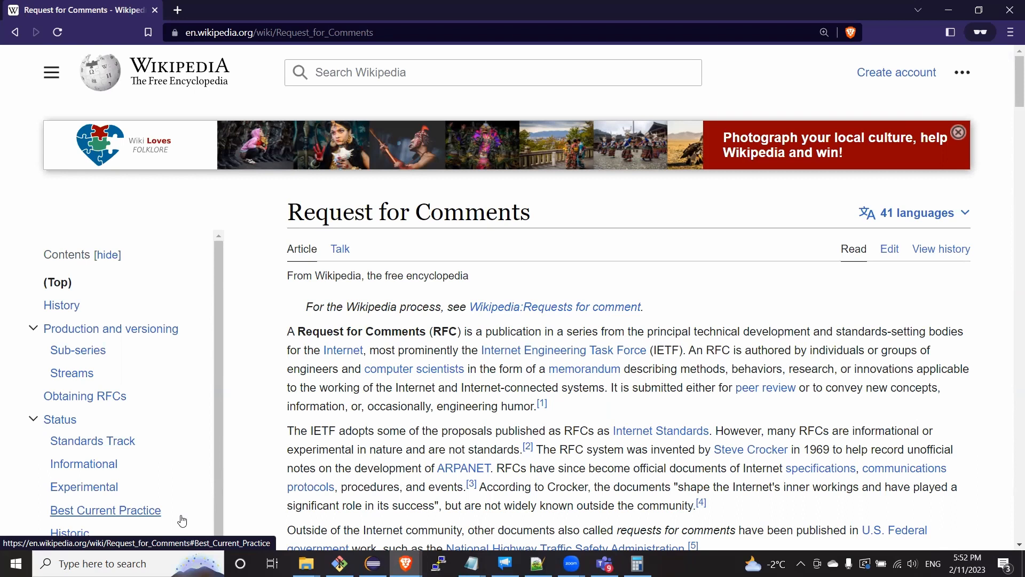
Step: Search for "irc rfc" in a new browser tab and open RFC 1459: Internet Relay Chat Protocol
key(ctrl+t)
text(irc rfc)
key(Return)
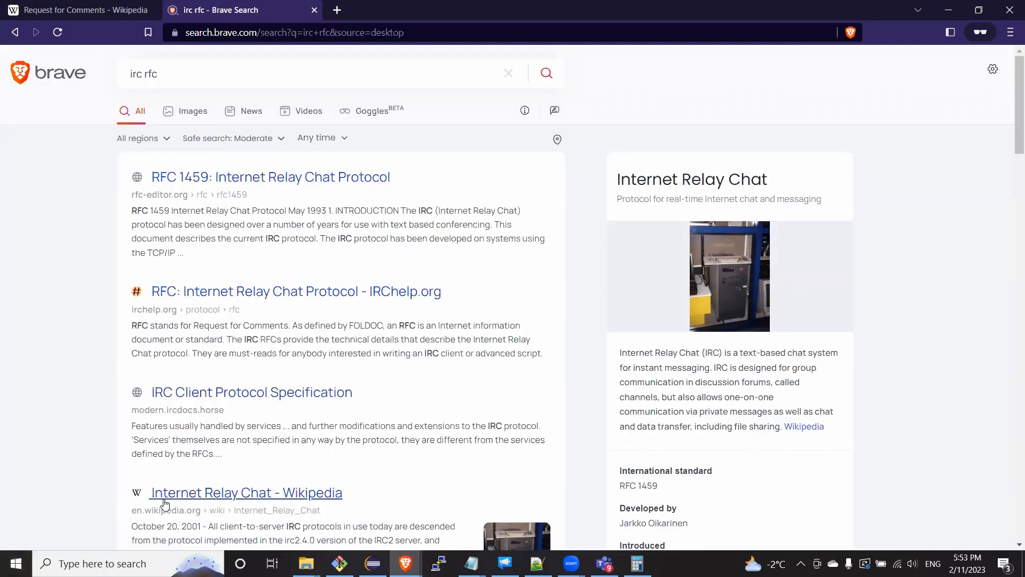
click(244, 181)
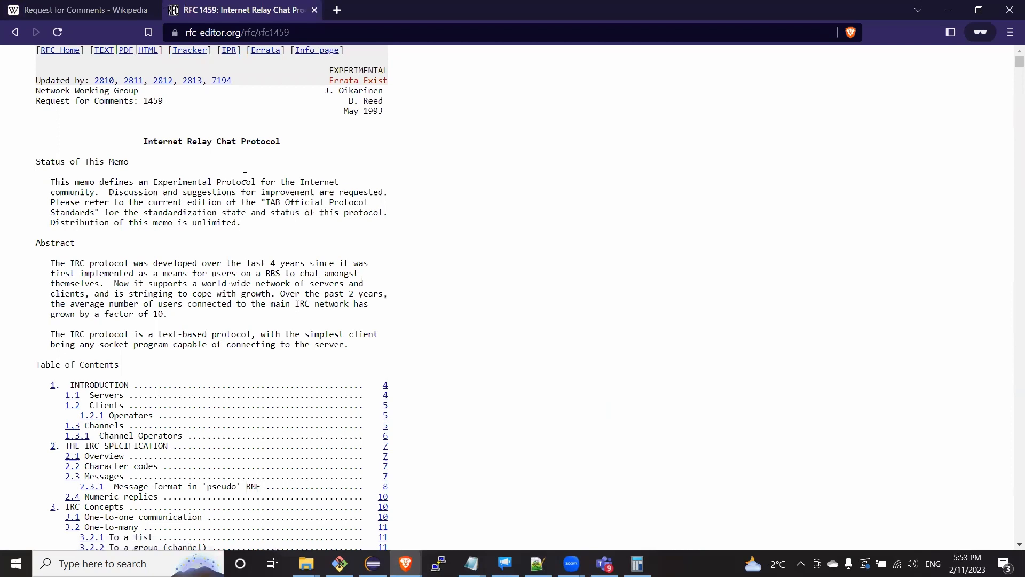
Step: Look through the RFC 1459 table of contents and go to section 4.1.2 on the nickname message
scroll(245, 176, down, 8)
scroll(245, 179, down, 15)
scroll(245, 176, down, 5)
scroll(244, 176, up, 7)
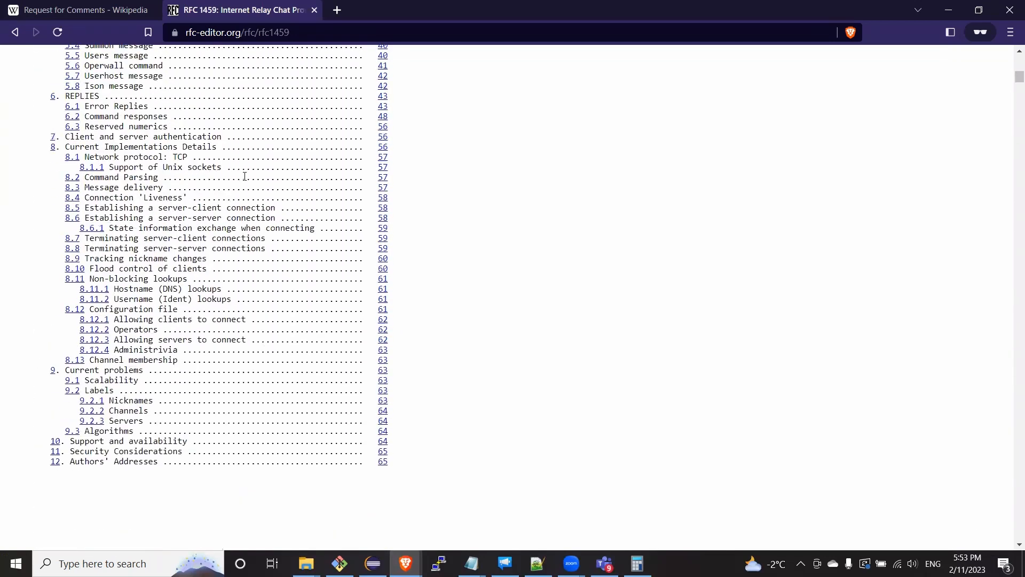
scroll(245, 176, up, 3)
scroll(244, 176, up, 9)
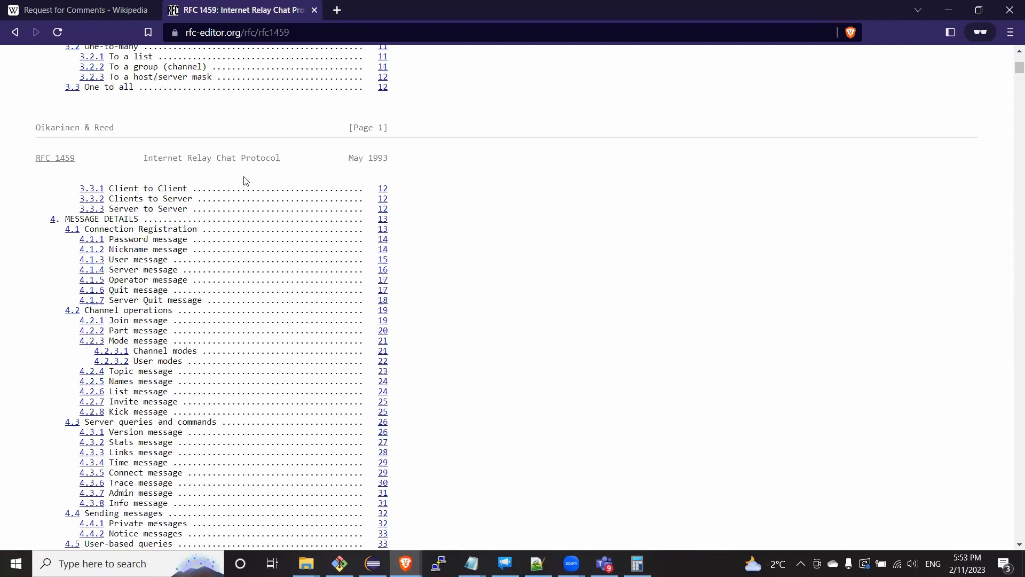
scroll(245, 179, up, 7)
scroll(244, 176, down, 5)
scroll(244, 176, down, 2)
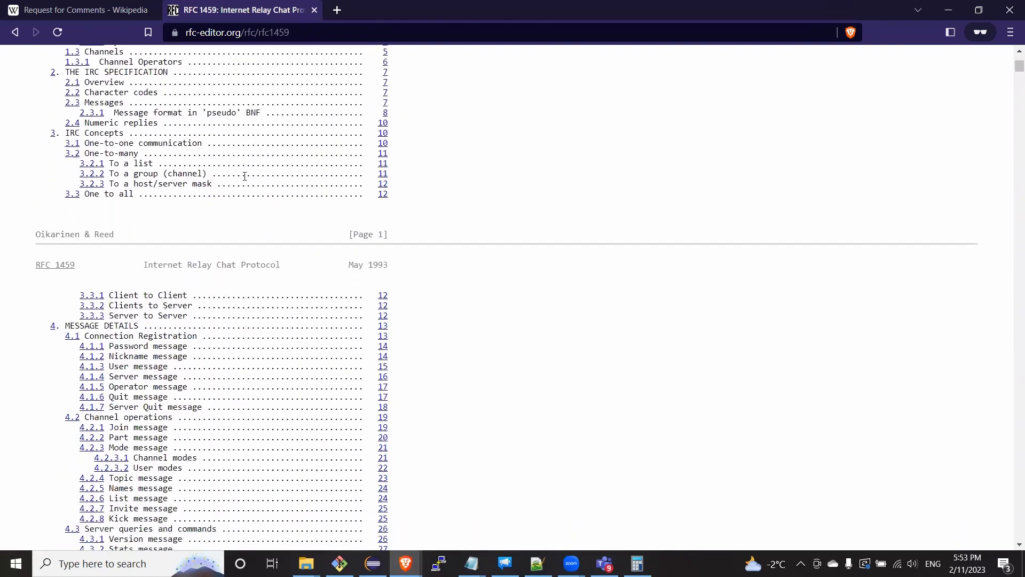
click(96, 328)
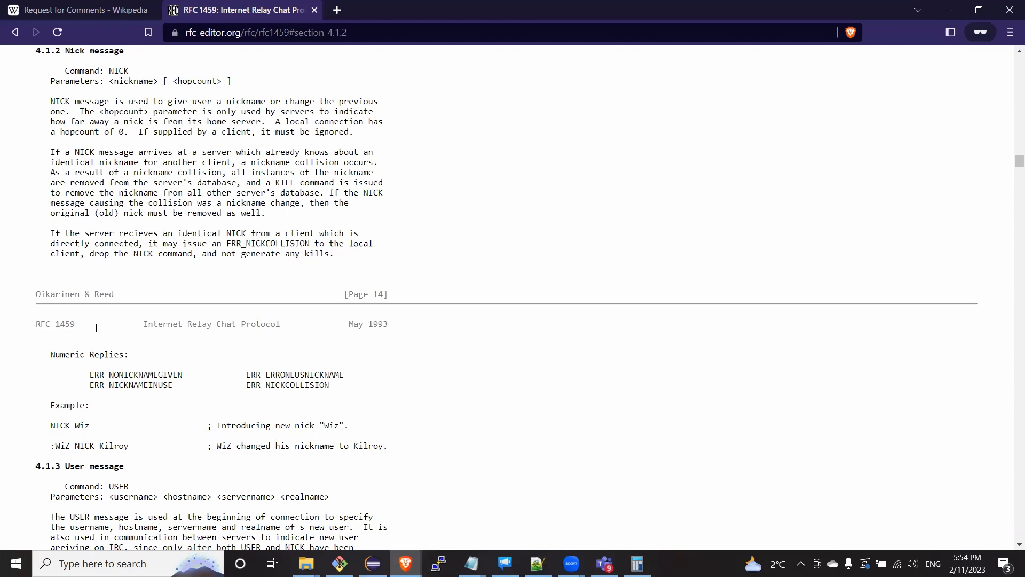
Step: Search for the KVIrc download in a new browser tab and open KVIrc's download page
key(ctrl+t)
text(kvirc download)
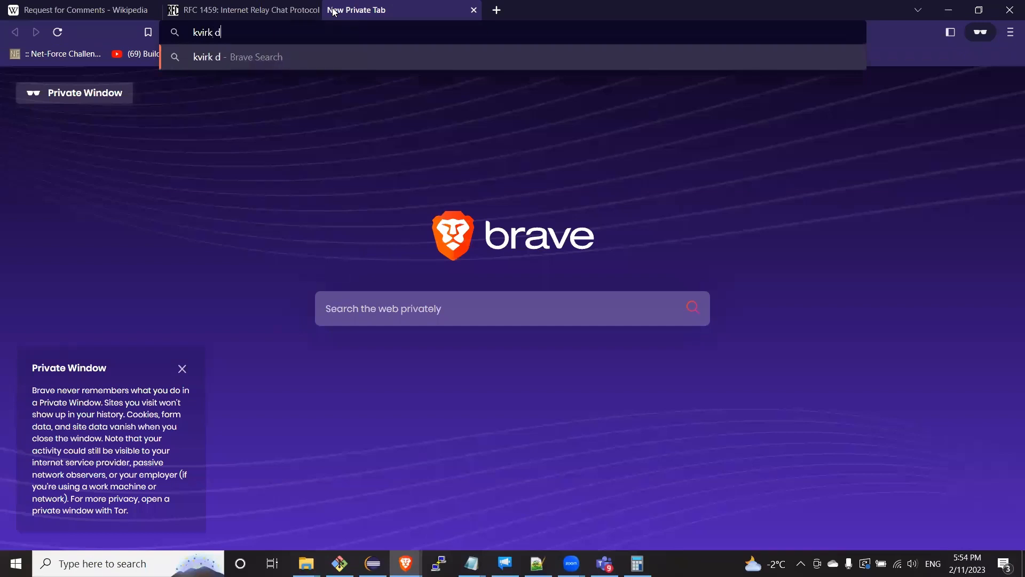
key(Return)
click(238, 176)
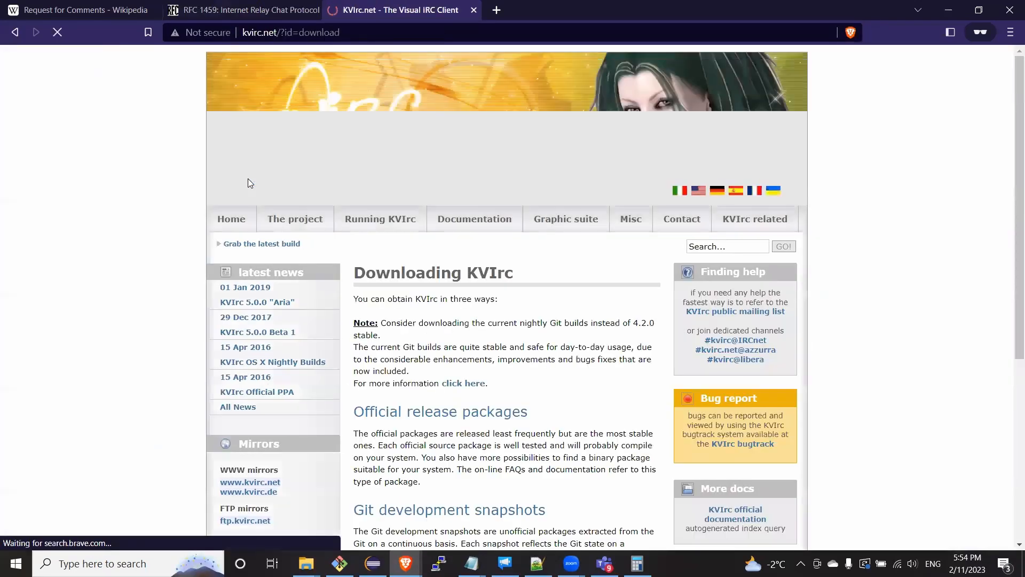
Step: Find the download link on the KVIrc page and open the win-x86_64 folder of nightly builds
scroll(471, 280, down, 2)
key(ctrl+f)
text(downl)
click(470, 280)
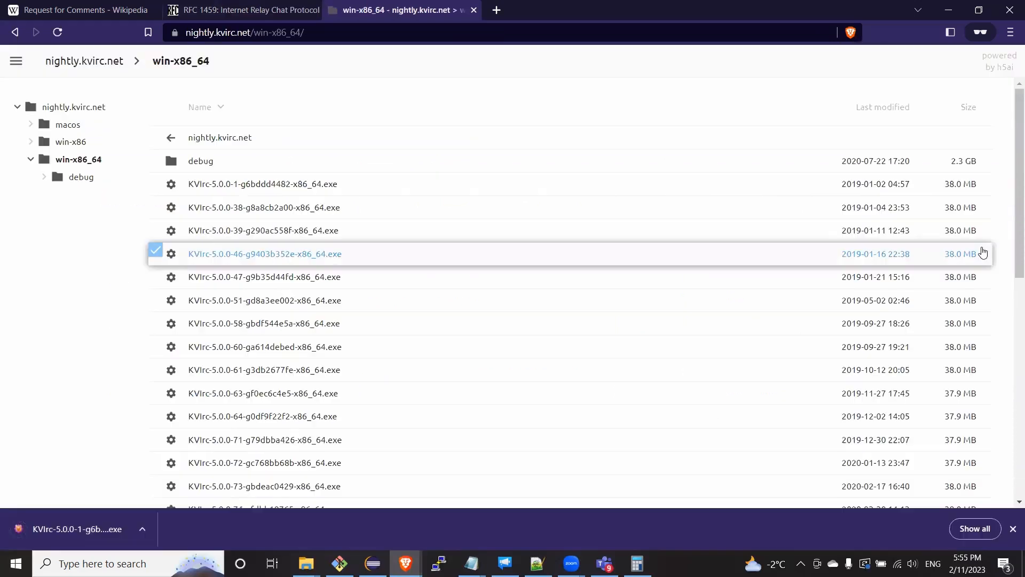
Step: Sort the builds by last modified date, newest first, and download KVIrc-5.0.0-86-g20f5ed912-x86_64.exe
scroll(1007, 369, down, 10)
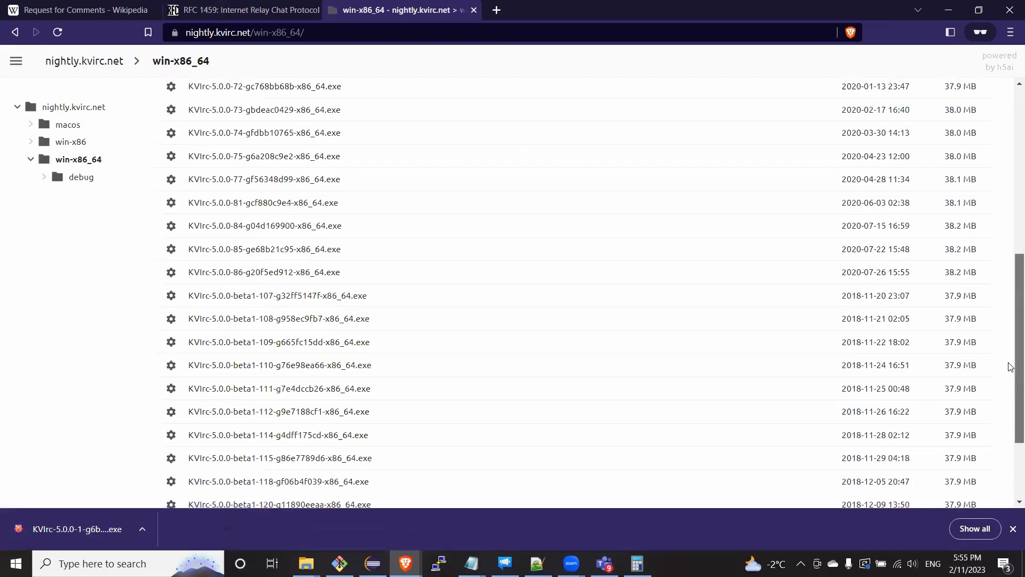
scroll(1009, 366, up, 10)
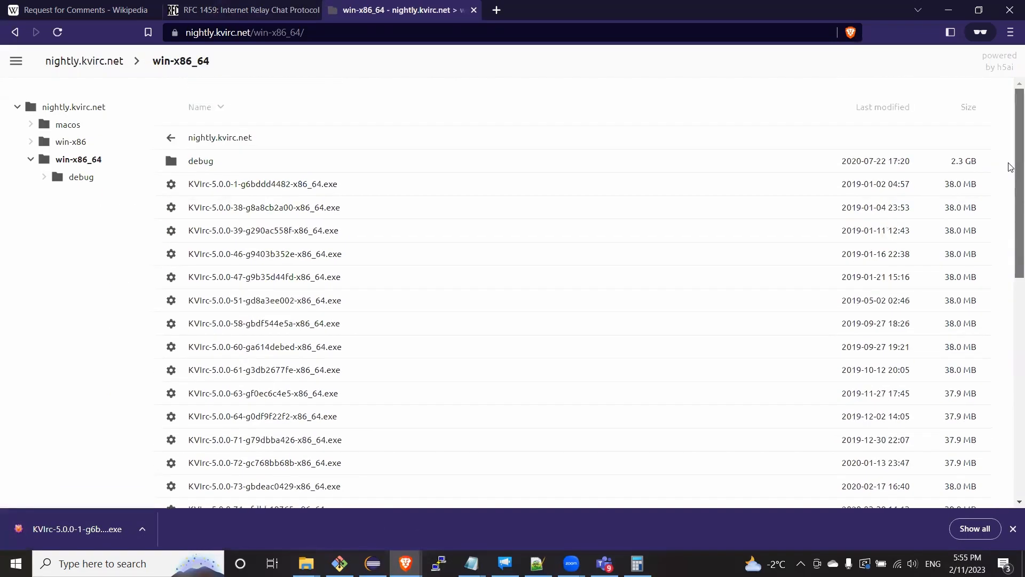
click(900, 105)
click(897, 108)
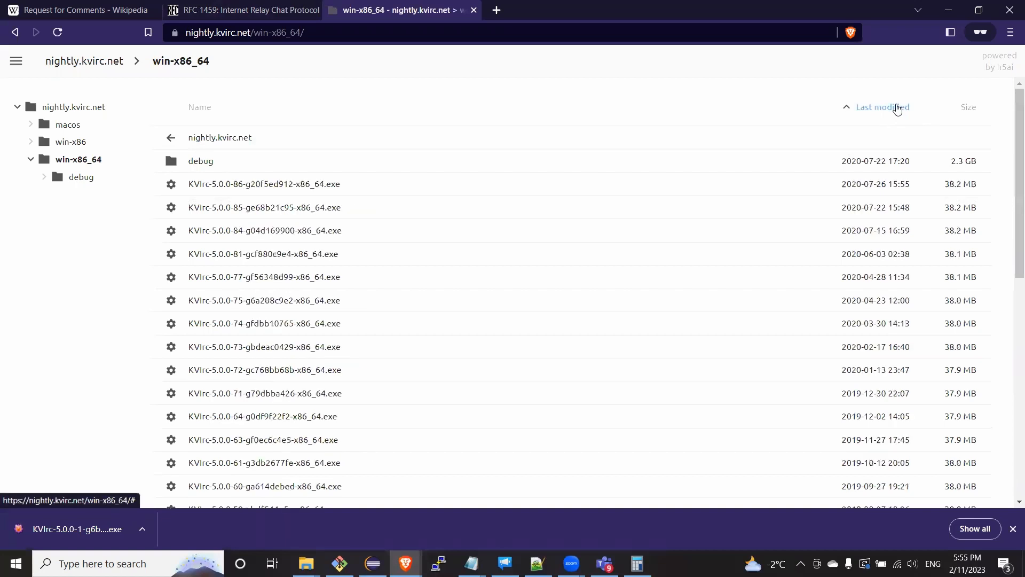
click(310, 188)
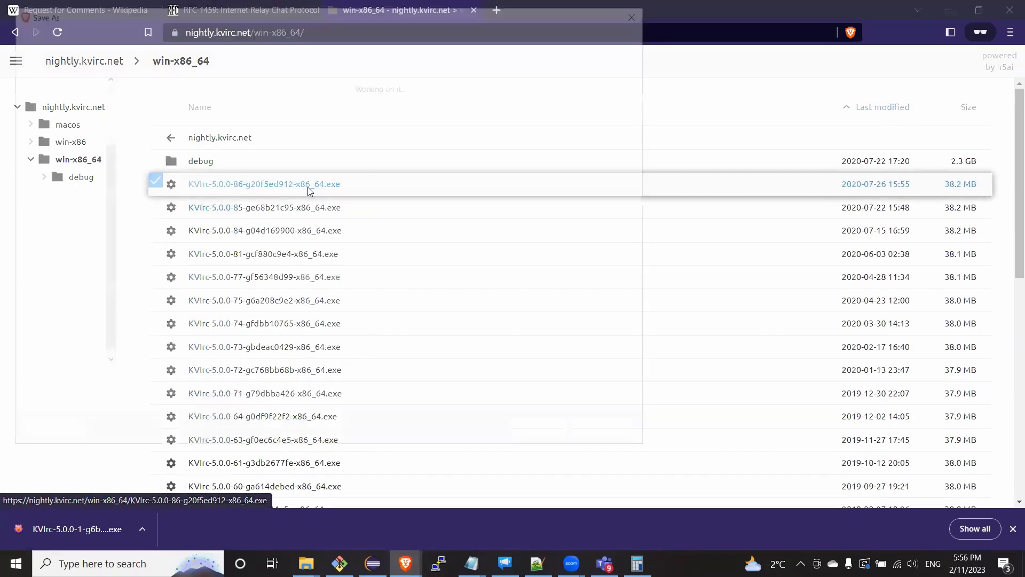
key(Return)
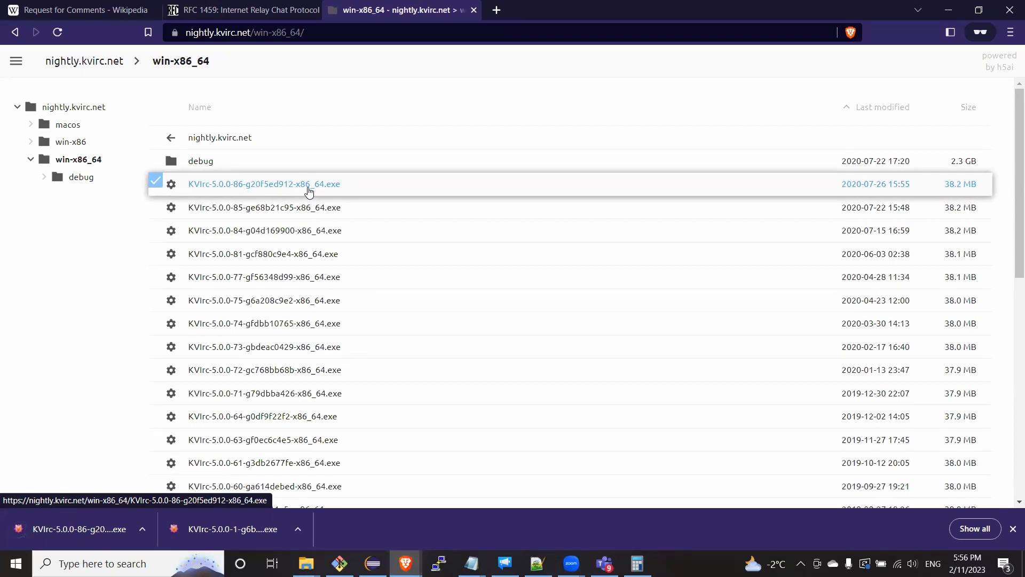
Step: Show the download in its folder, run the KVIrc-5.0.0-86 installer in English with the default components, and close it when done
click(298, 529)
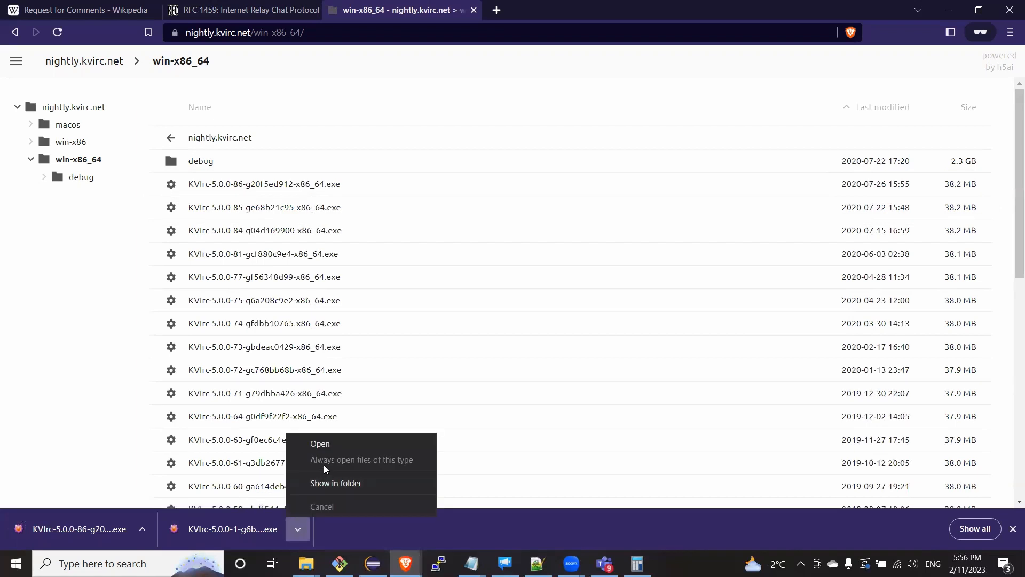
click(335, 484)
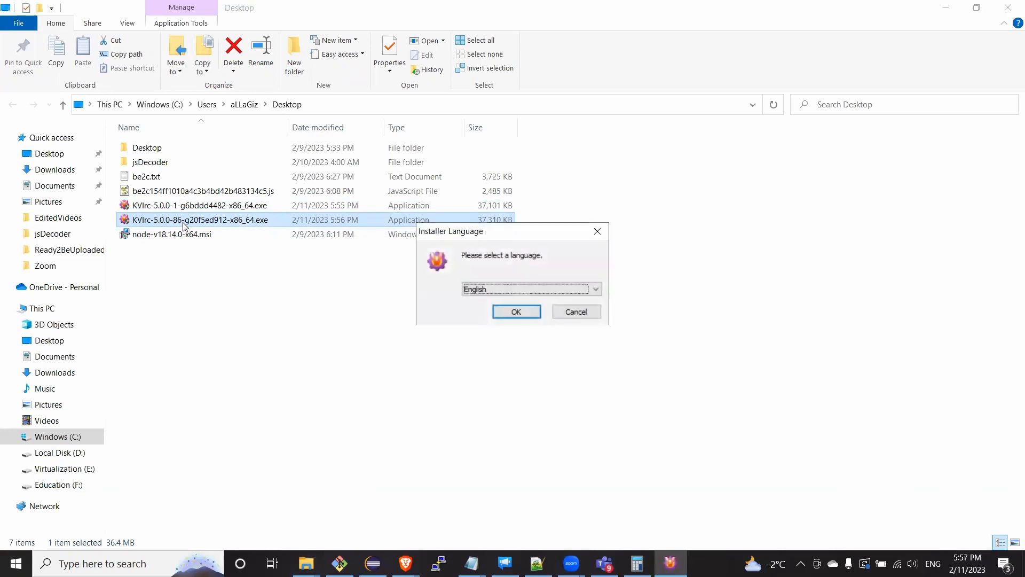
key(Return)
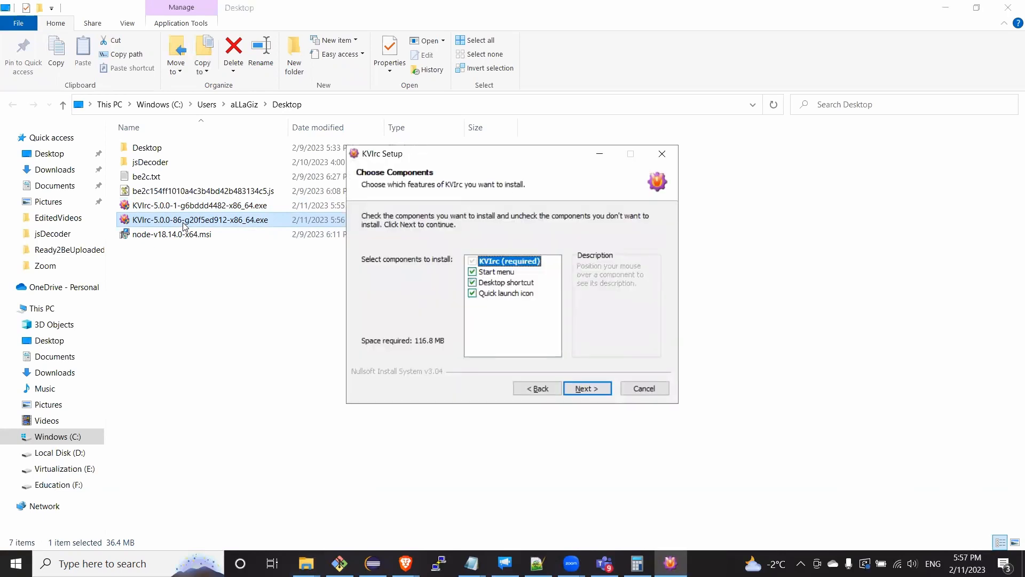
key(Return)
key(Return)
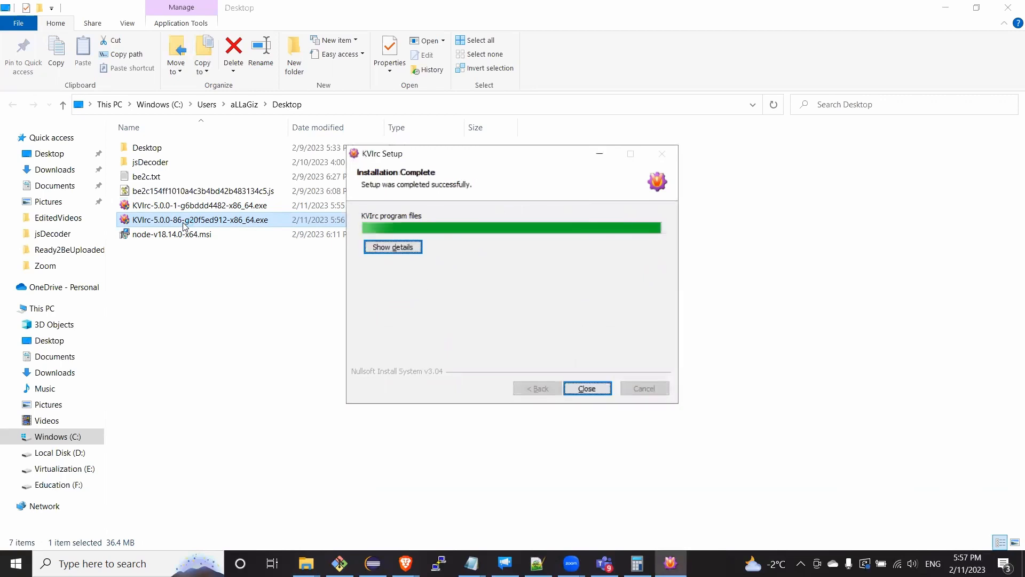
key(Return)
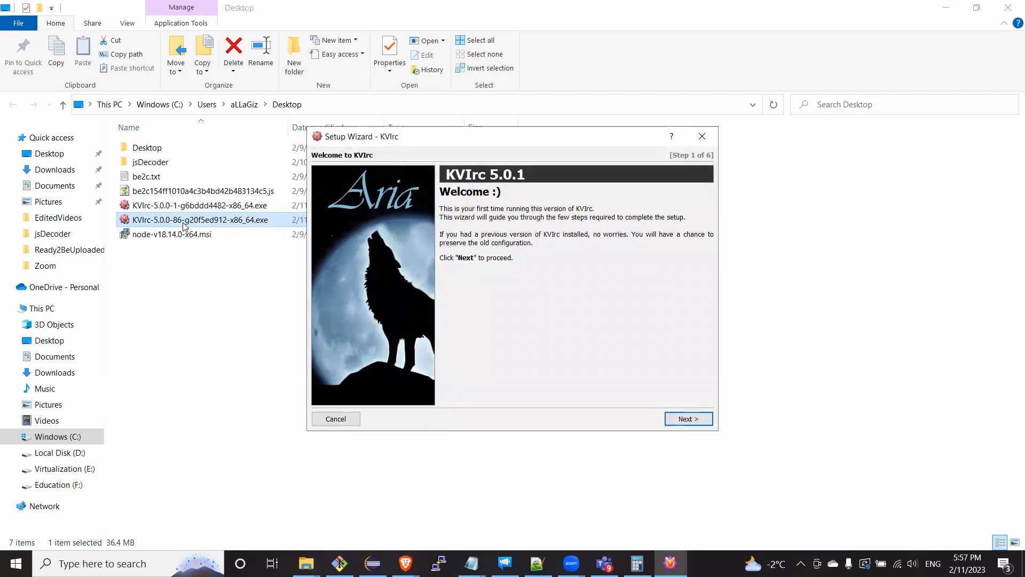
Step: Proceed through the KVIrc setup wizard to the identity page, keeping the new settings folder and default paths
click(689, 419)
click(688, 419)
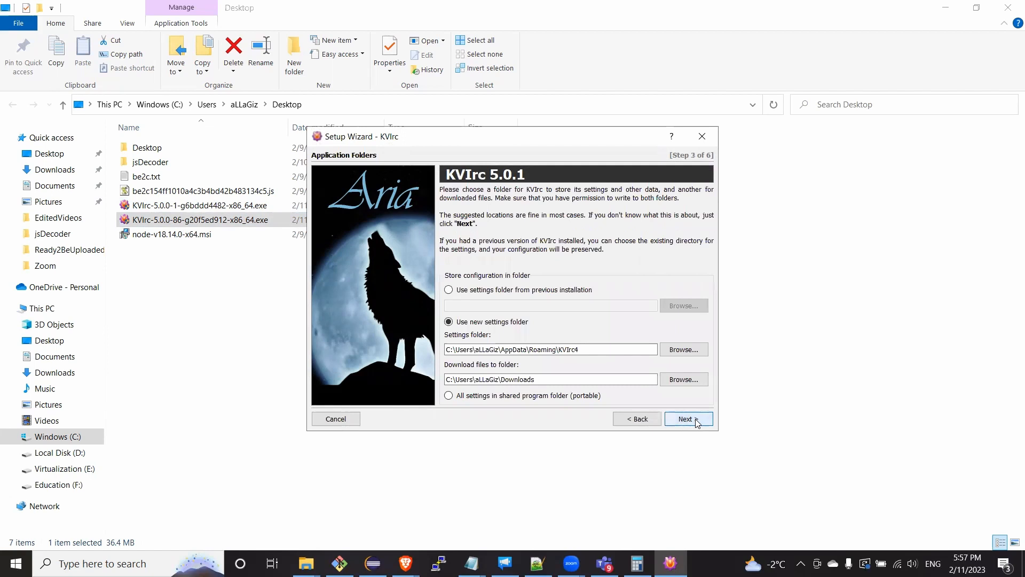
click(689, 419)
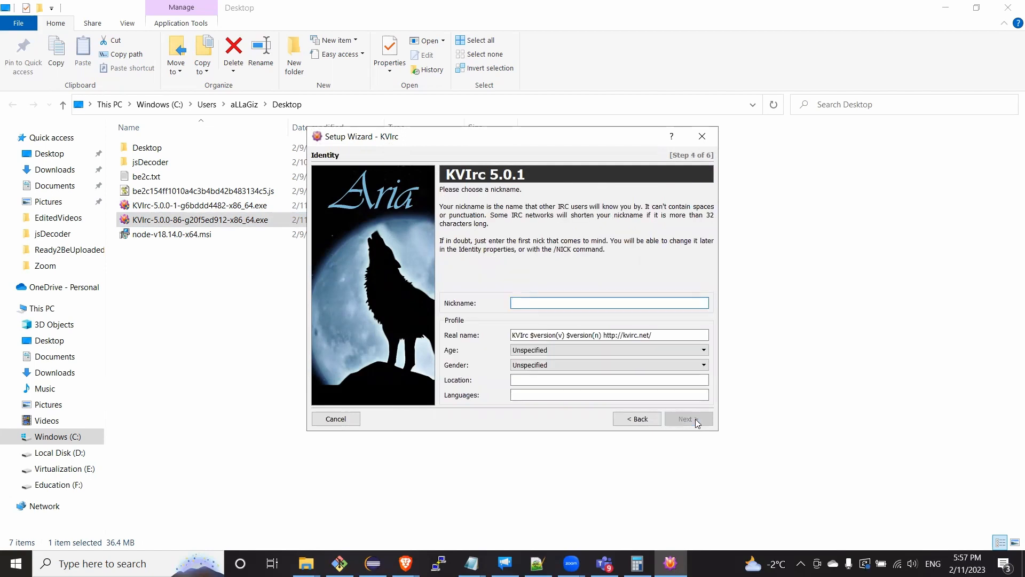
Step: Set the nickname to x and the location to xx in the KVIrc identity settings
text(x)
key(Tab)
key(Tab)
key(Tab)
key(Tab)
key(Tab)
key(Tab)
click(546, 382)
text(xx)
key(Tab)
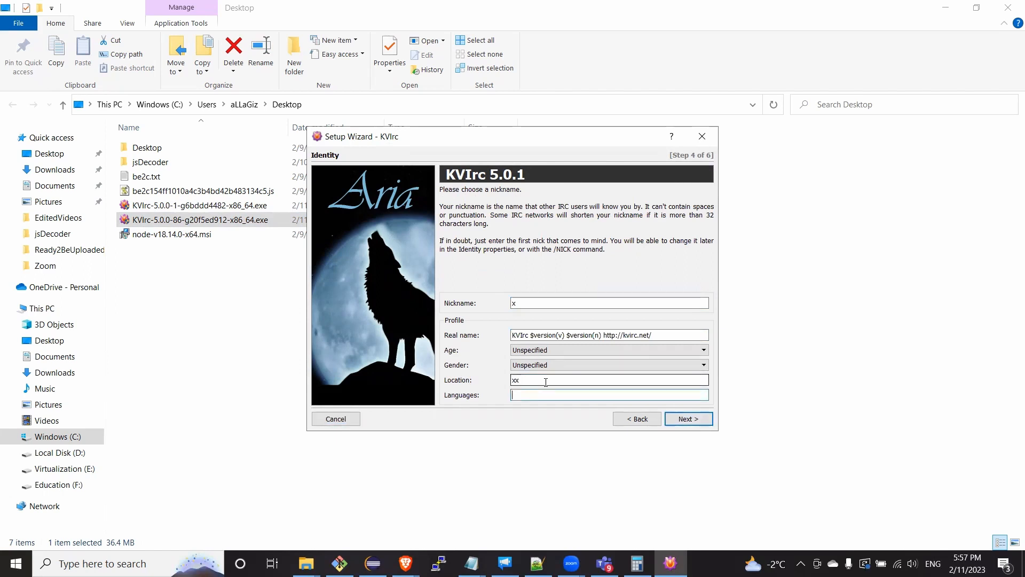
Step: Clear the location, set the real name to xyz, and continue past the identity page
key(shift+Tab)
key(BackSpace)
key(shift+Tab)
key(shift+Tab)
key(shift+Tab)
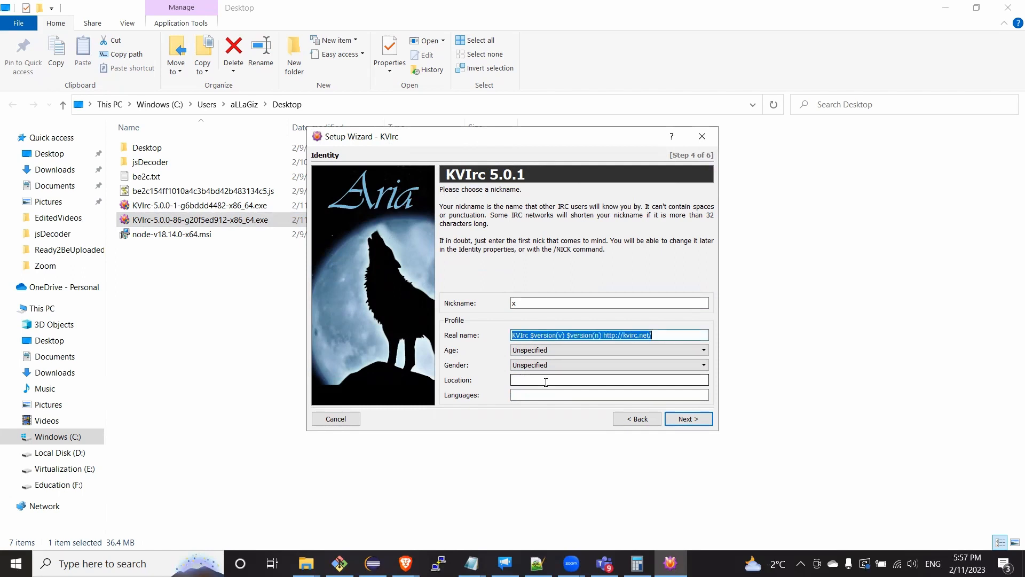
text(xy)
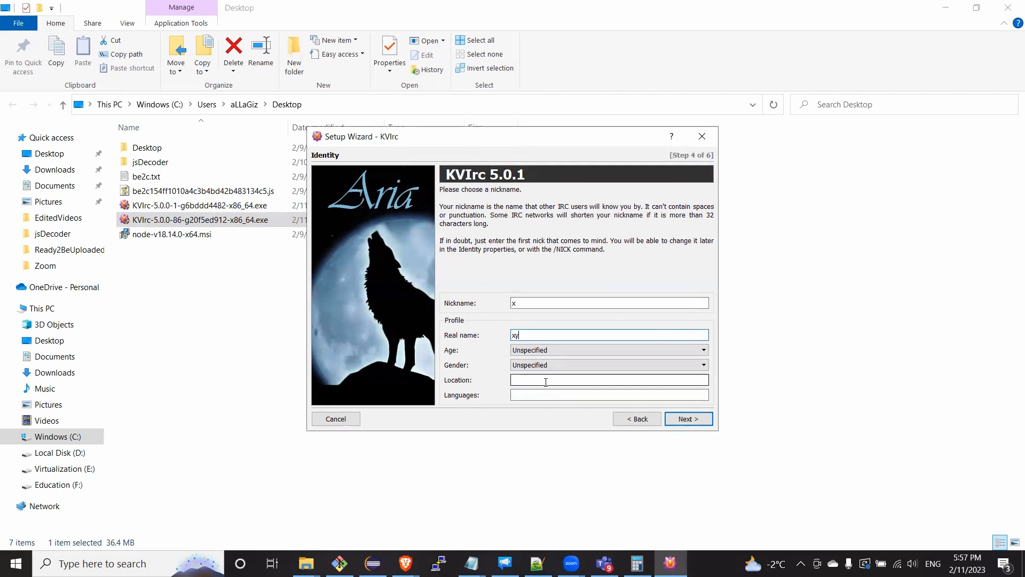
text(z)
key(Tab)
key(Tab)
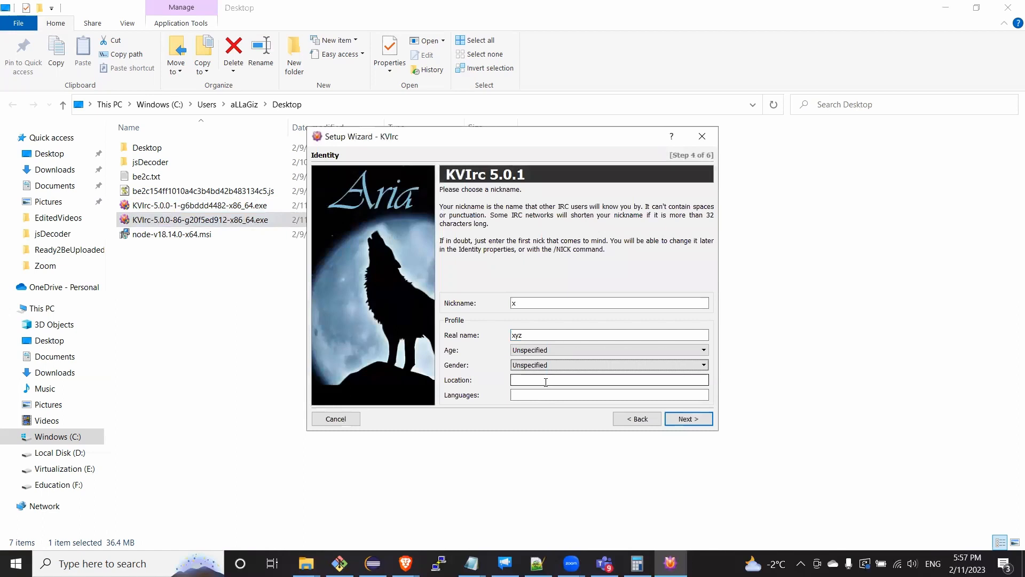
click(686, 421)
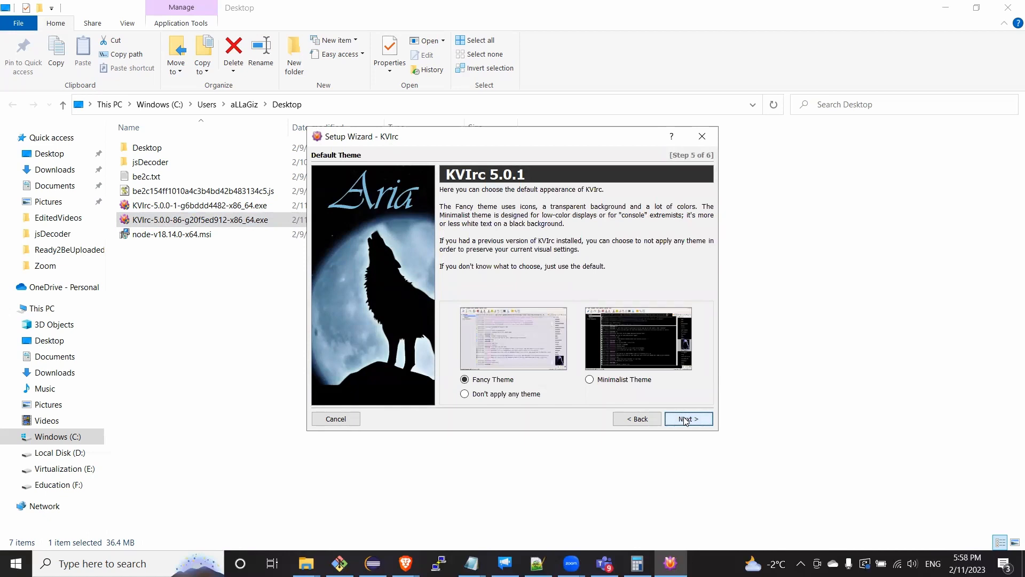
Step: Keep the Fancy Theme and KVIrc as the default IRC client, and finish the setup wizard
click(686, 421)
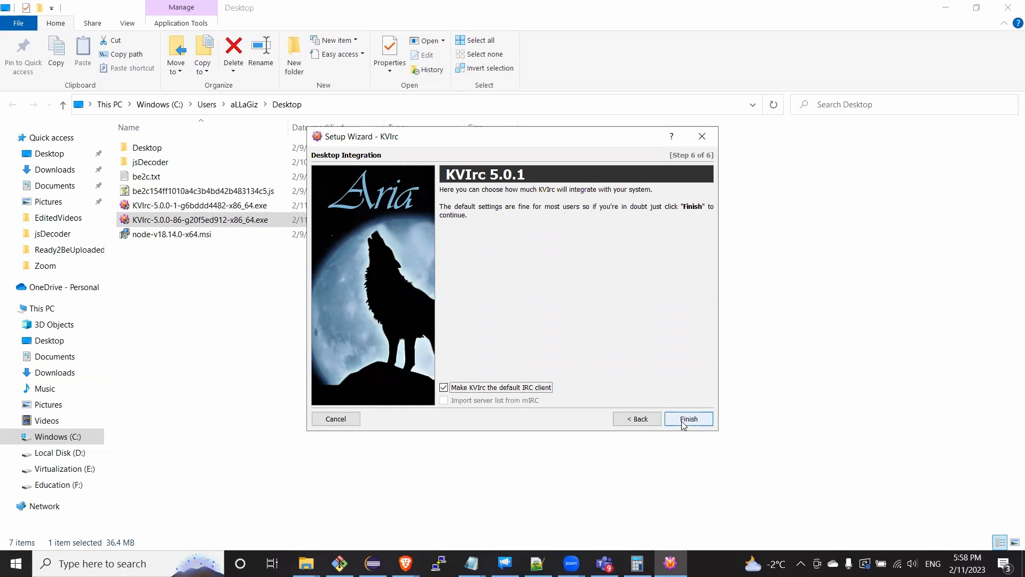
click(660, 421)
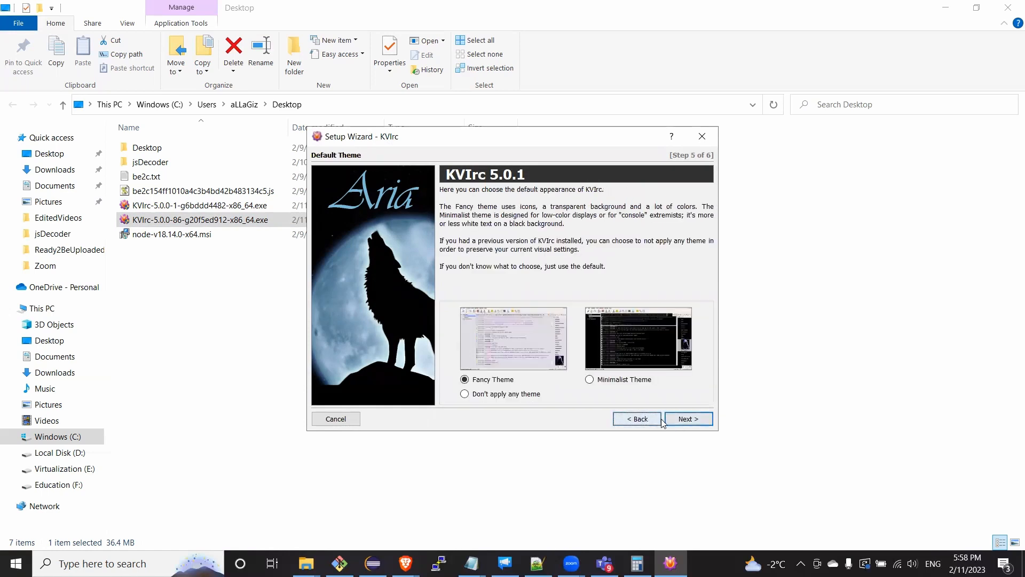
click(677, 422)
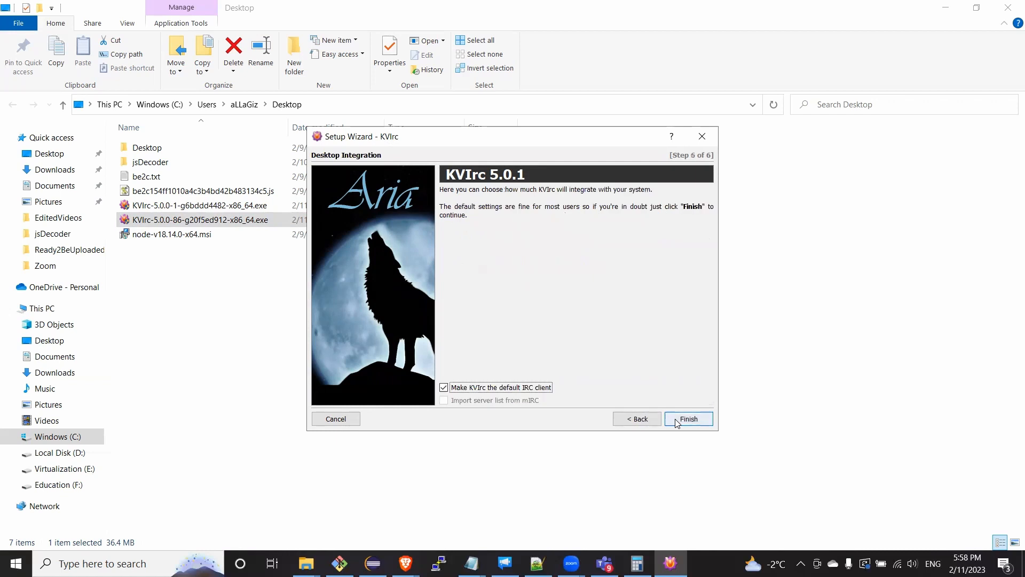
click(677, 421)
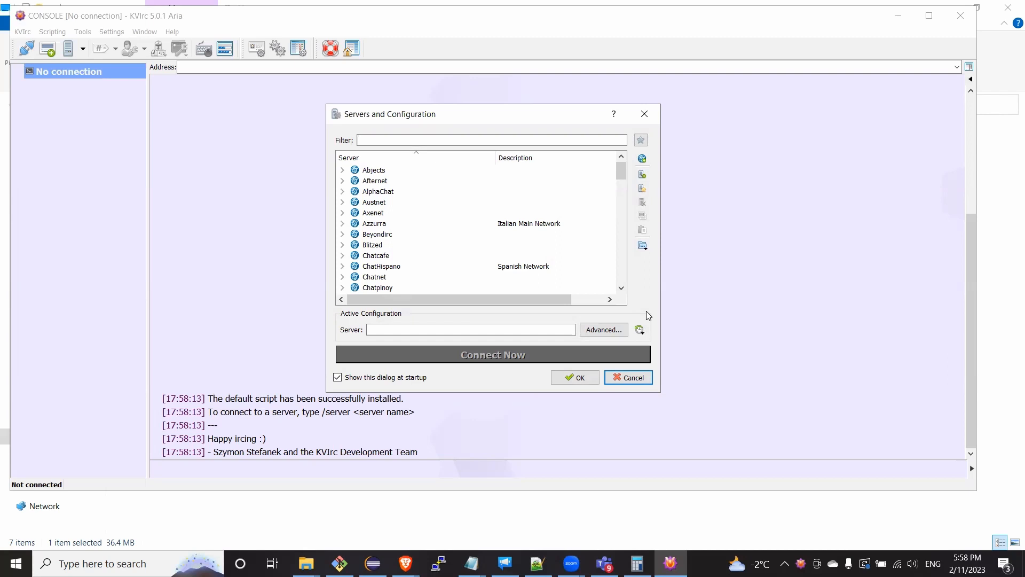
Step: Add a new IRC network to the server list and name it 01_wechall
click(642, 159)
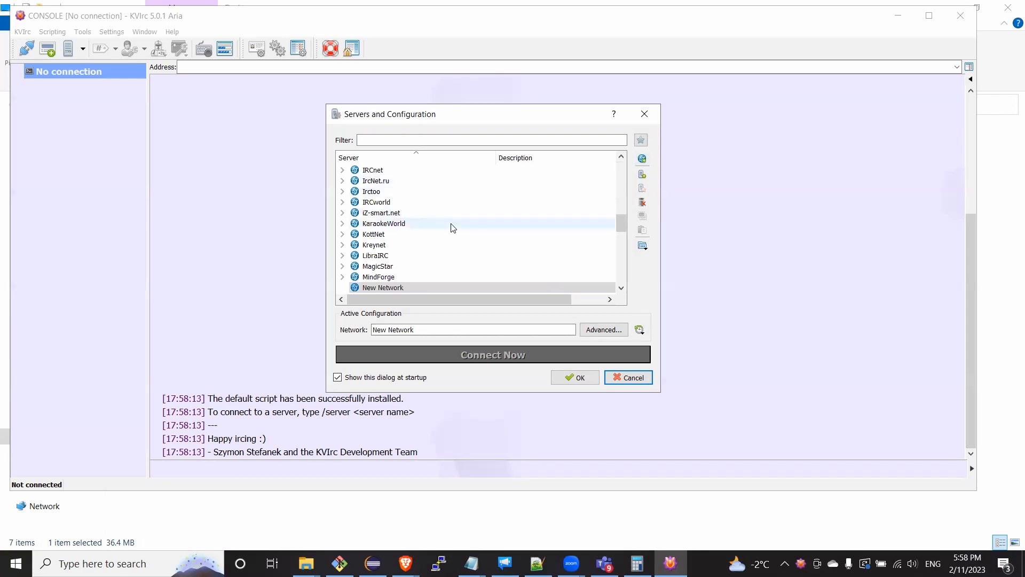
click(429, 288)
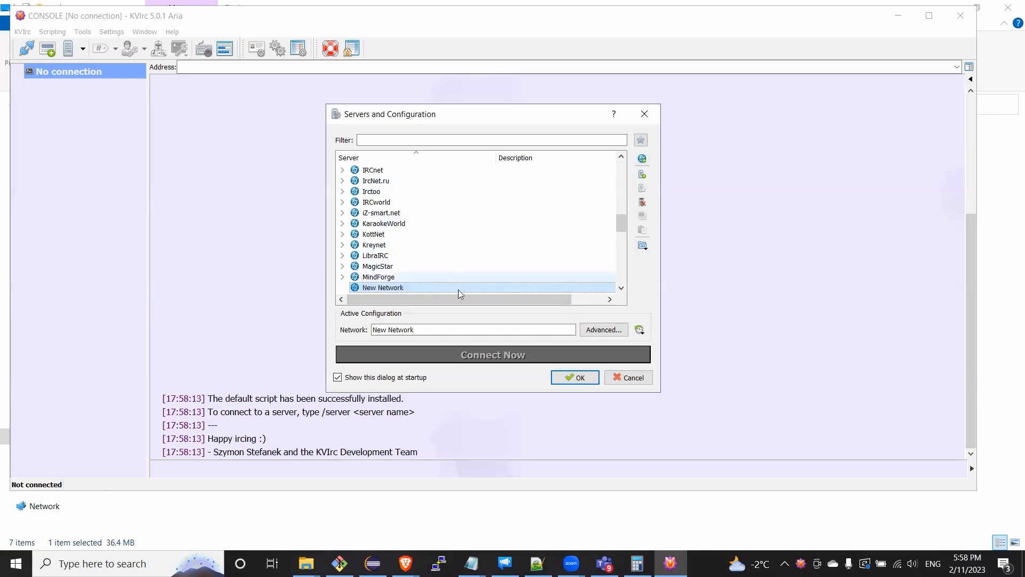
click(400, 331)
triple_click(400, 331)
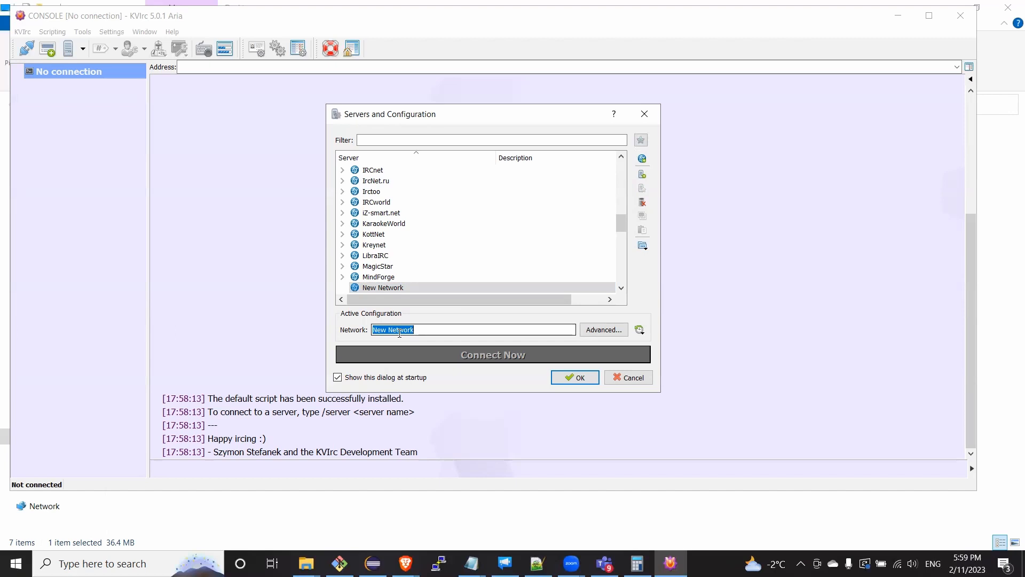
text(01-)
key(BackSpace)
text(_)
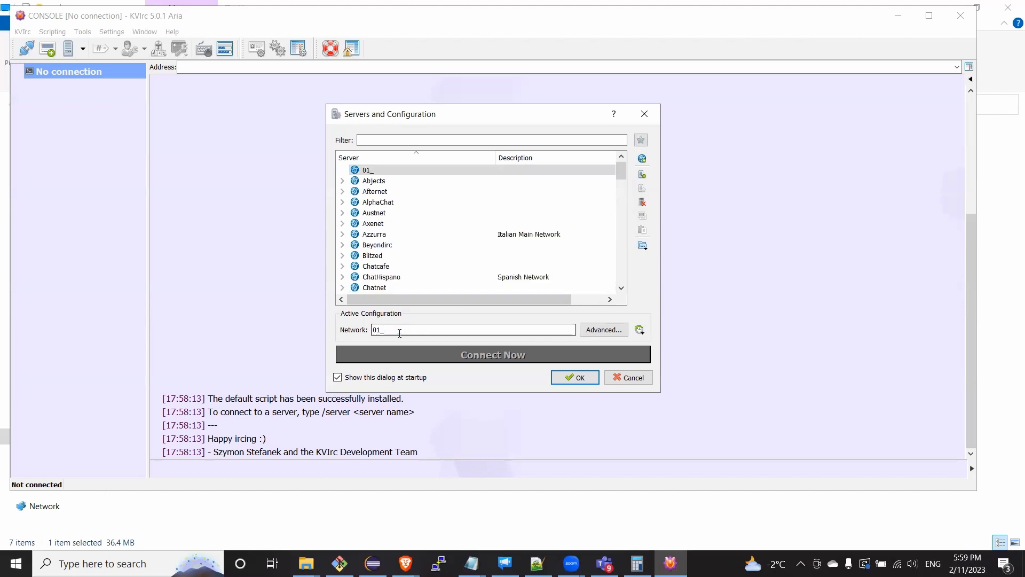
text(wechall)
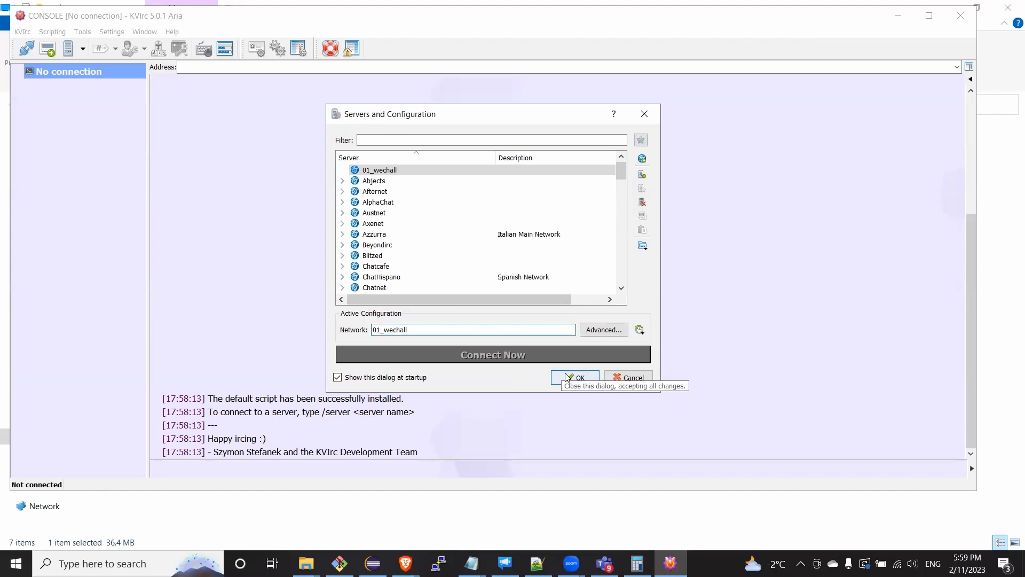
Step: Add a server under the 01_wechall network and set its address to irc.wechall.net
click(642, 159)
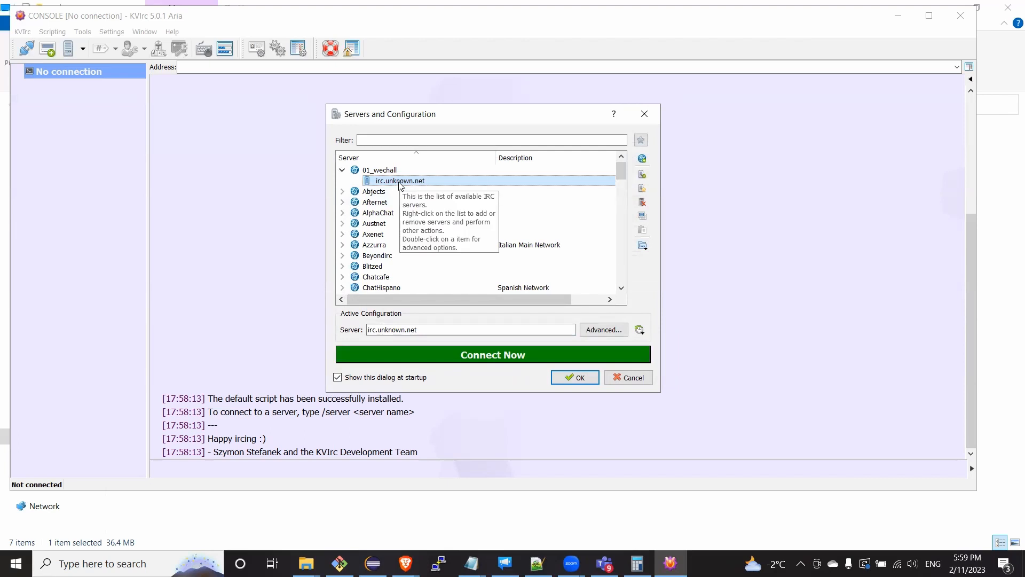
drag(442, 329, 303, 344)
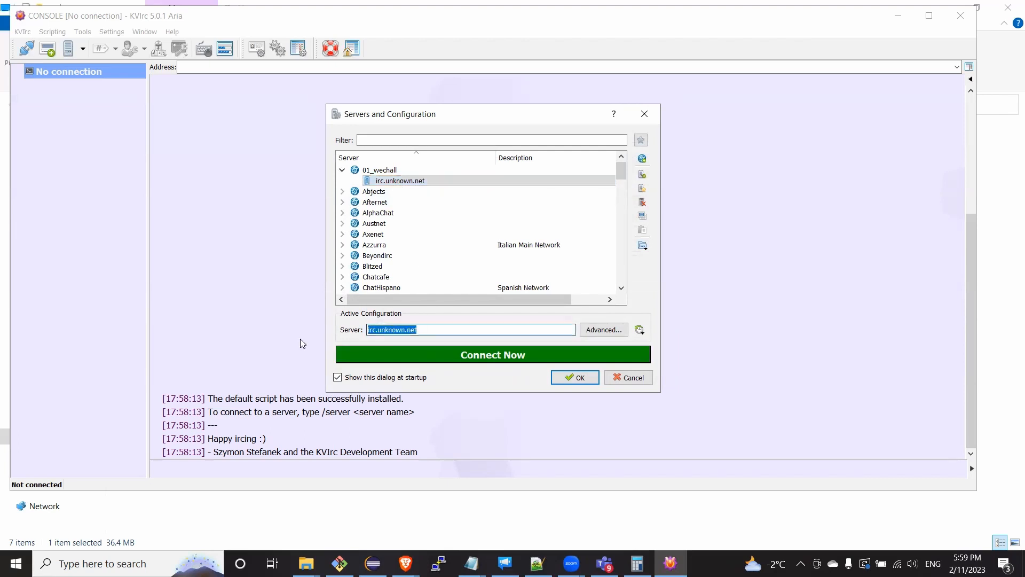
text(i)
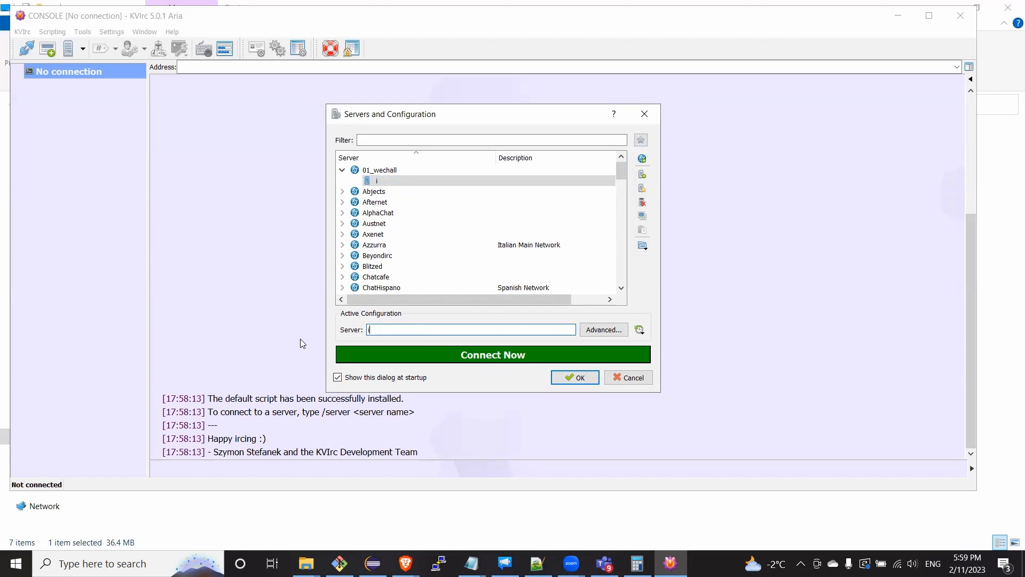
text(rc.wechall.net)
Step: In the server's advanced connection settings, set port 6697 and enable SSL, IP address caching and connecting at startup
click(592, 330)
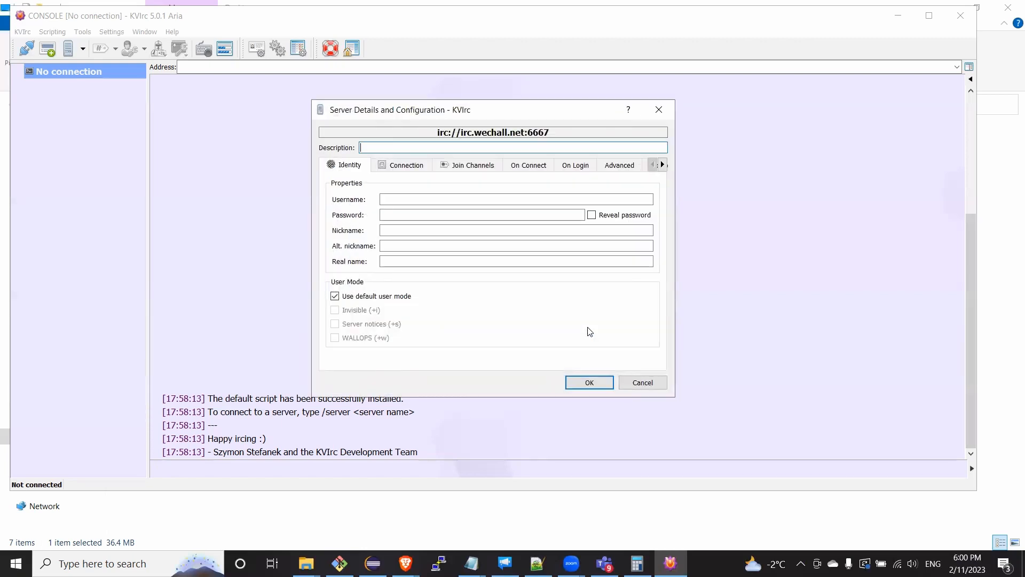
click(416, 170)
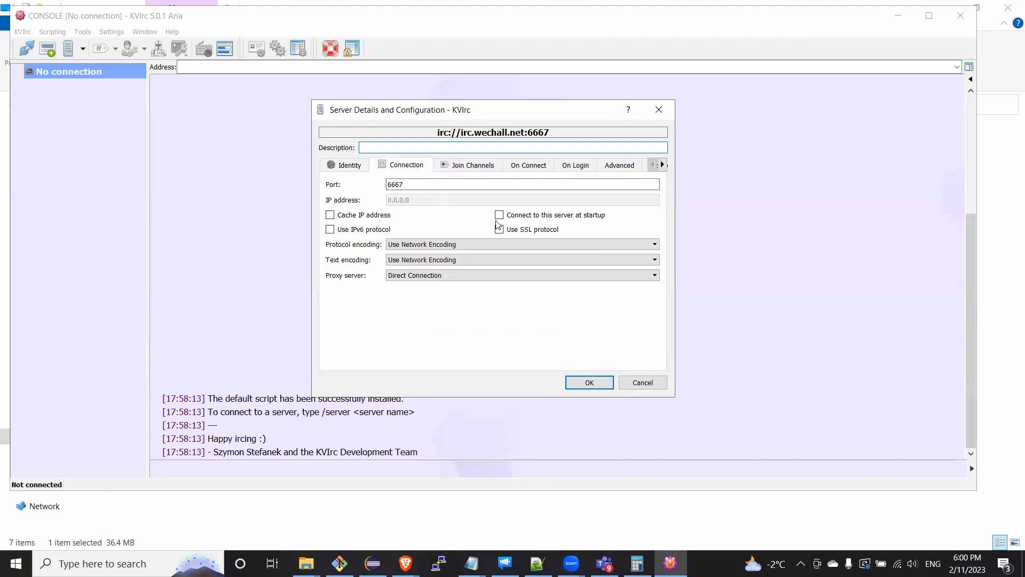
click(435, 183)
key(BackSpace)
key(BackSpace)
text(97)
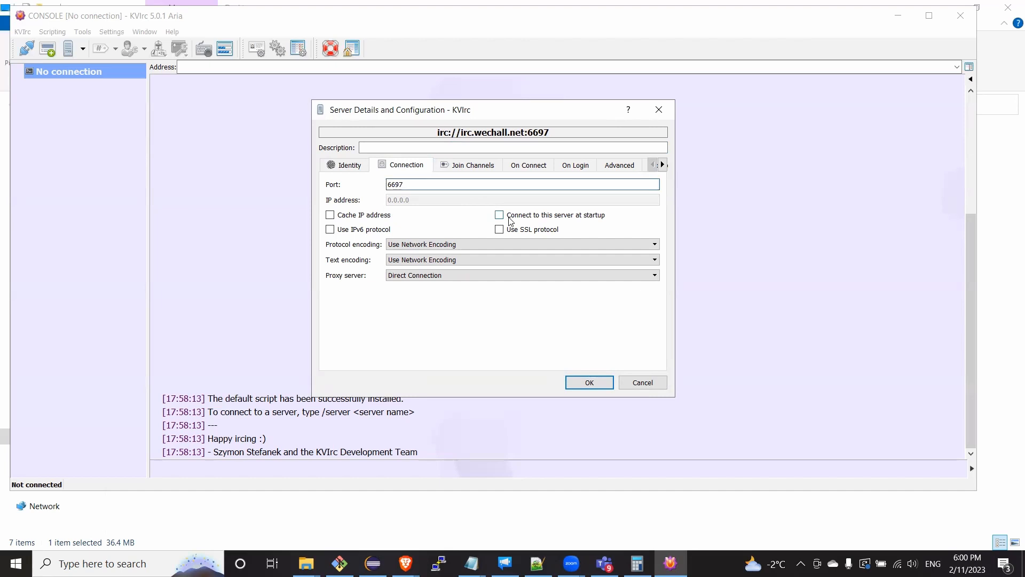
click(516, 233)
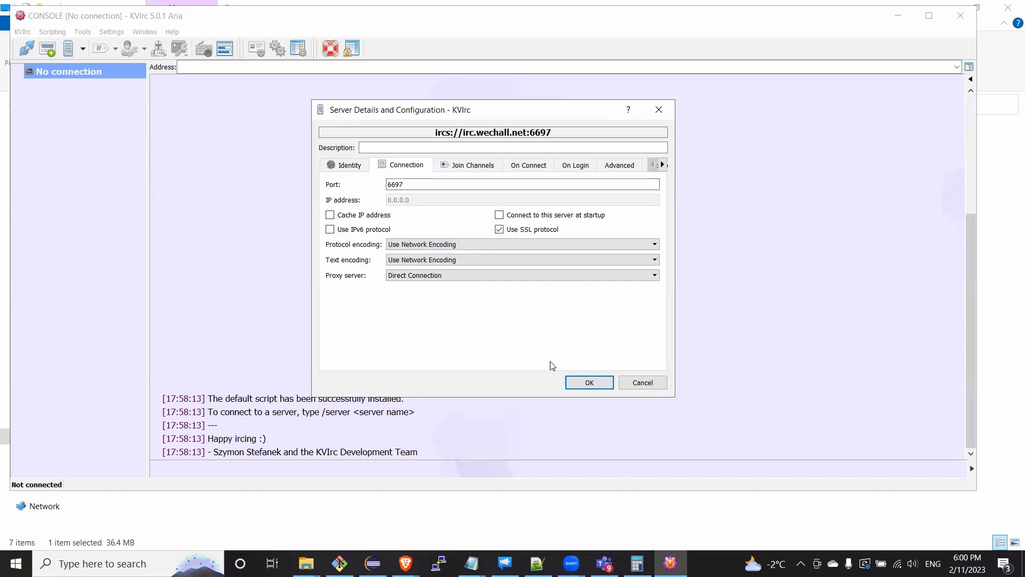
click(356, 215)
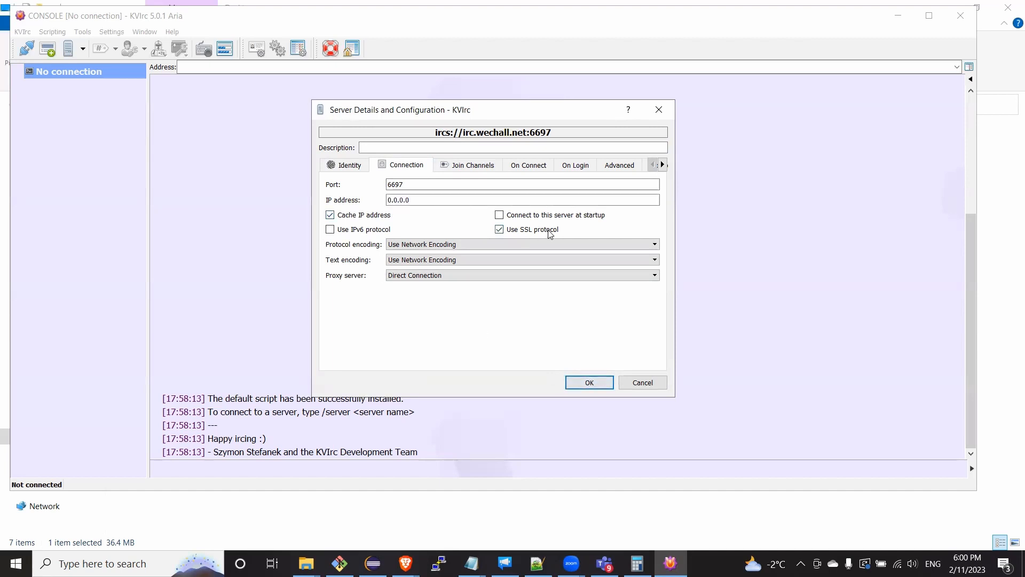
click(539, 215)
Step: Add #wechall to the channels joined automatically on connect, and save the server details and configuration
click(479, 167)
click(413, 318)
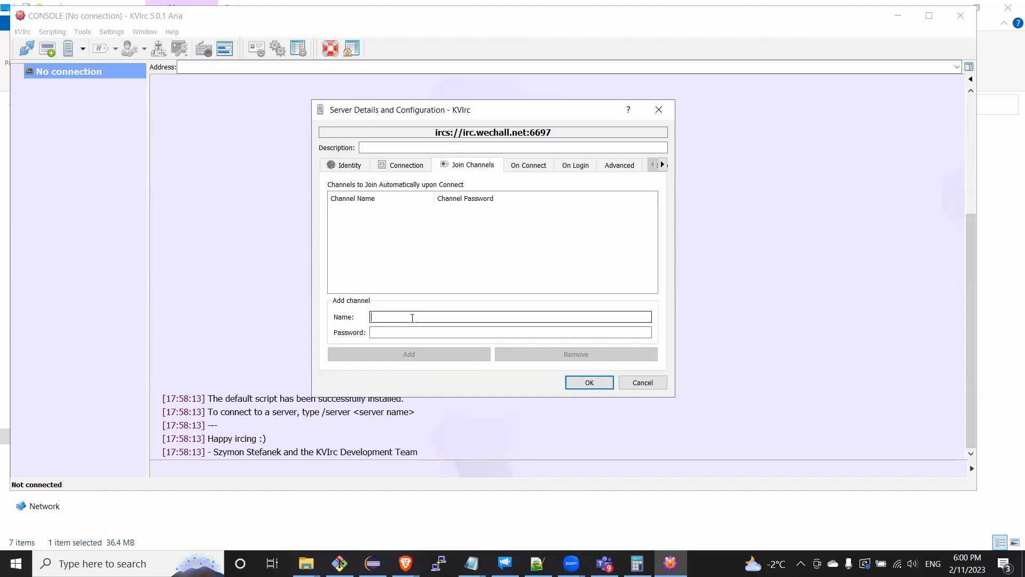
text(#wechall)
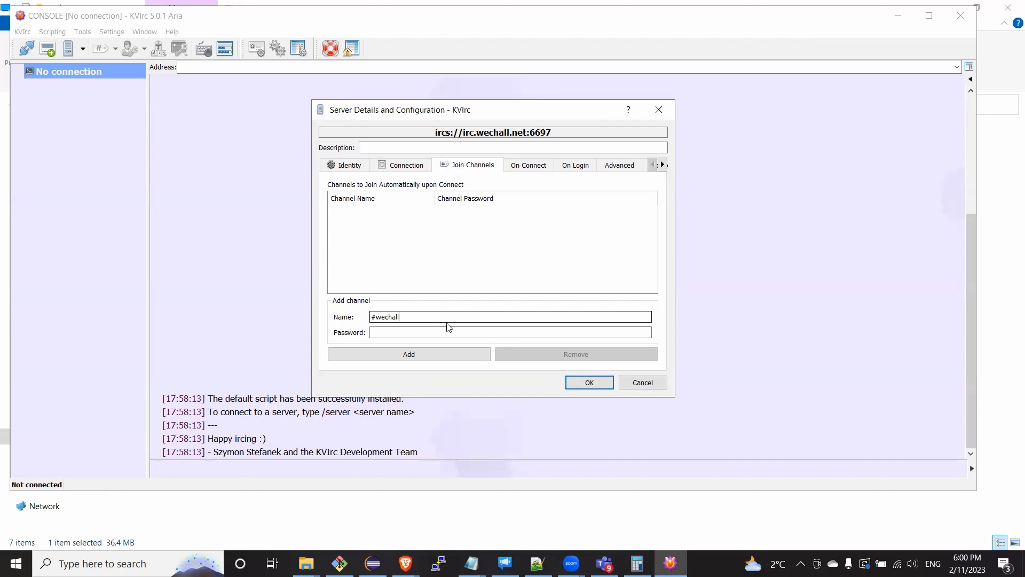
click(348, 355)
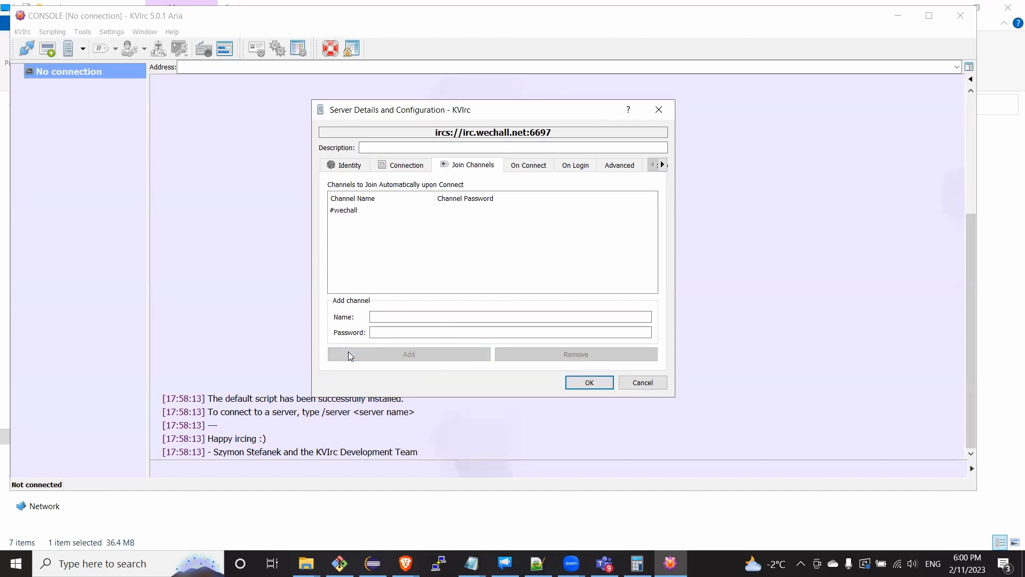
click(580, 382)
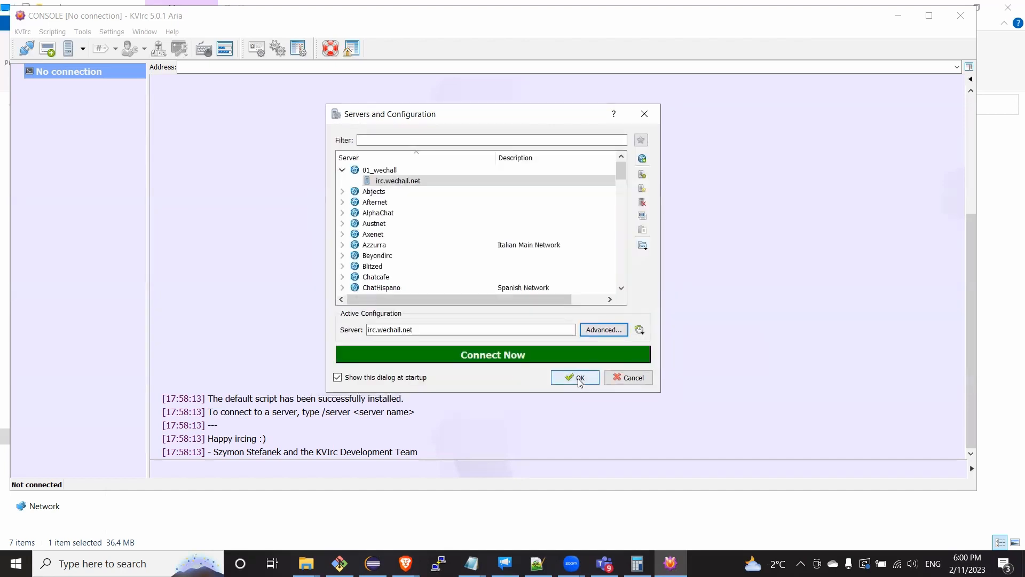
click(579, 379)
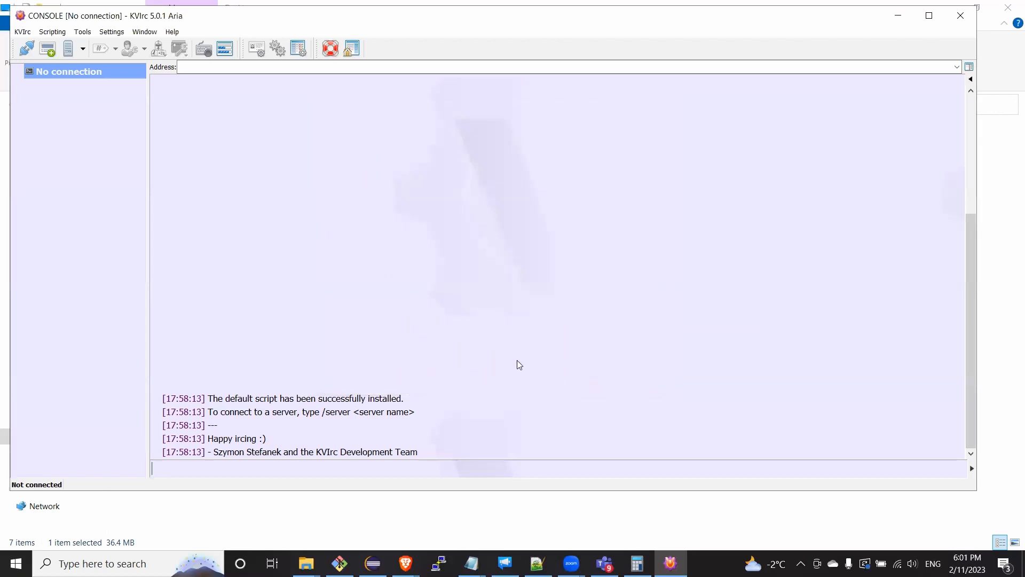
Step: Close KVIrc and the File Explorer window, and relaunch KVIrc from the desktop
key(alt+F4)
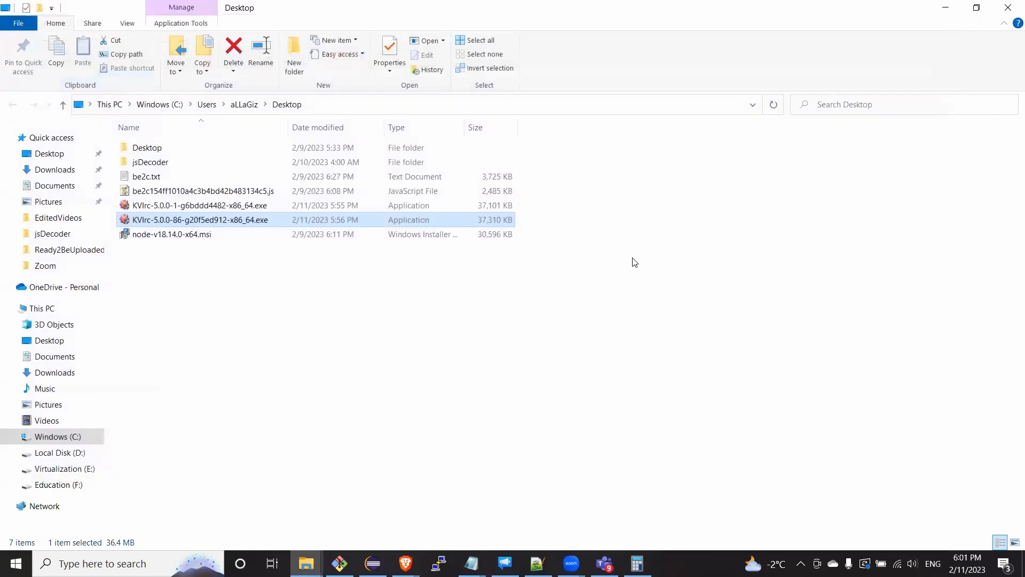
click(1010, 9)
click(954, 6)
double_click(126, 152)
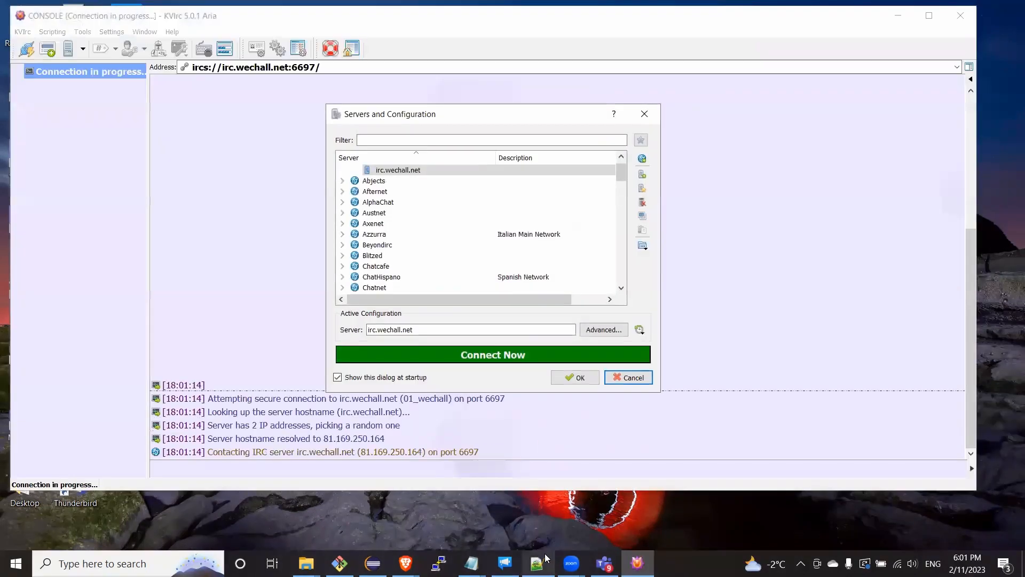
right_click(636, 558)
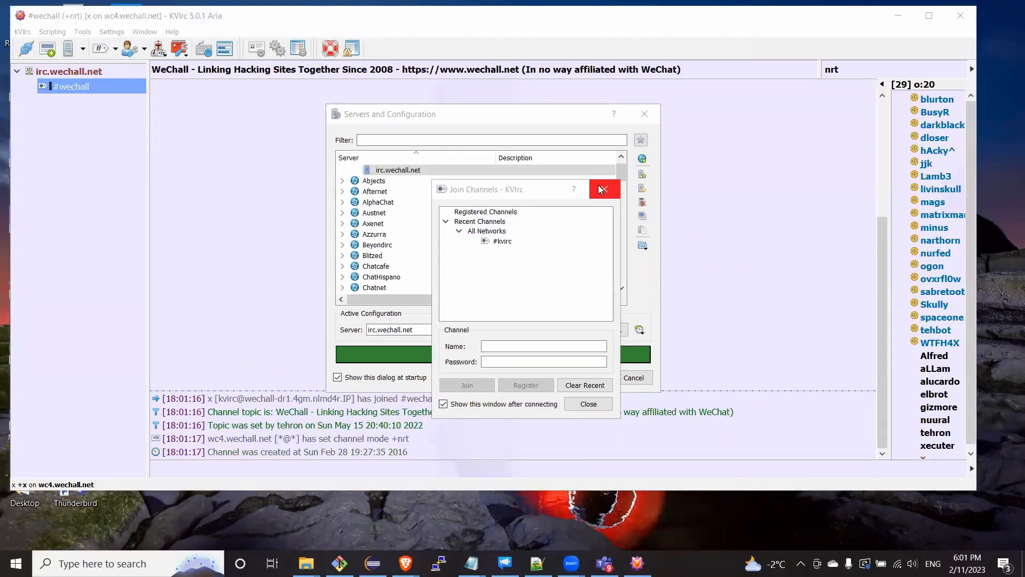
Step: Dismiss the Join Channels and Servers and Configuration dialogs, and maximize the KVIrc window
click(603, 189)
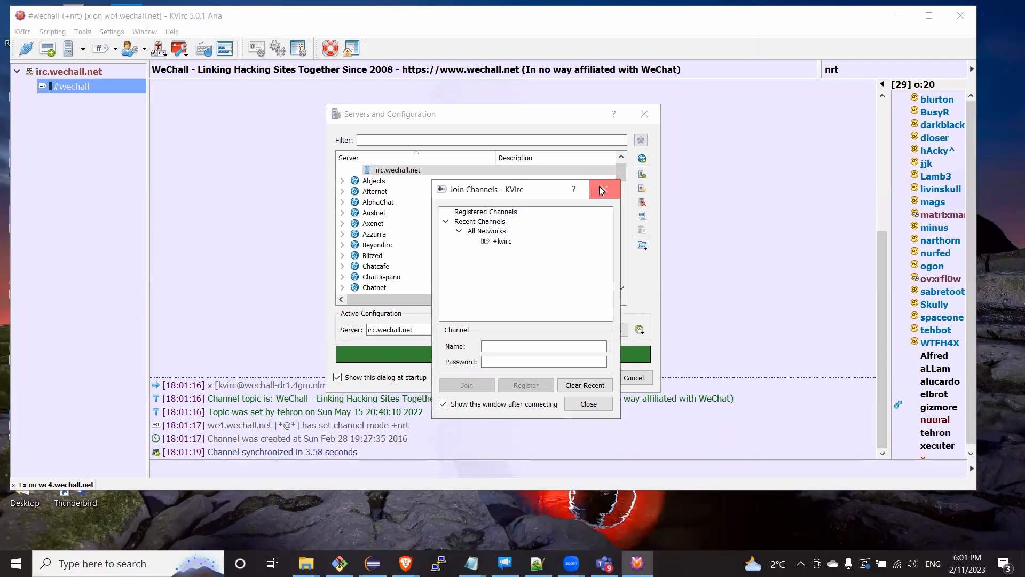
click(645, 113)
double_click(640, 15)
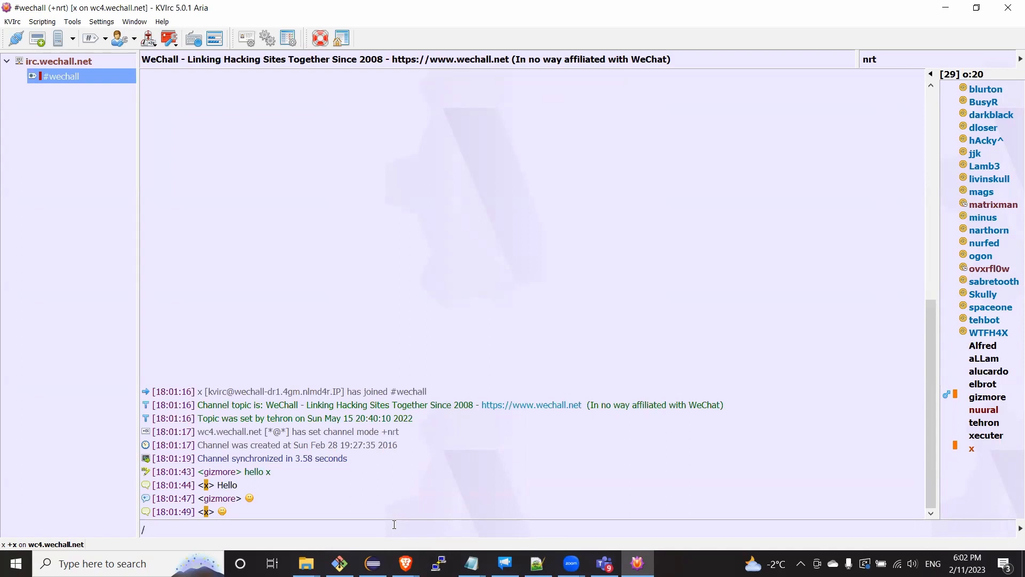
Step: Request the channel list of the WeChall server with /list and look through it
text(list)
key(Return)
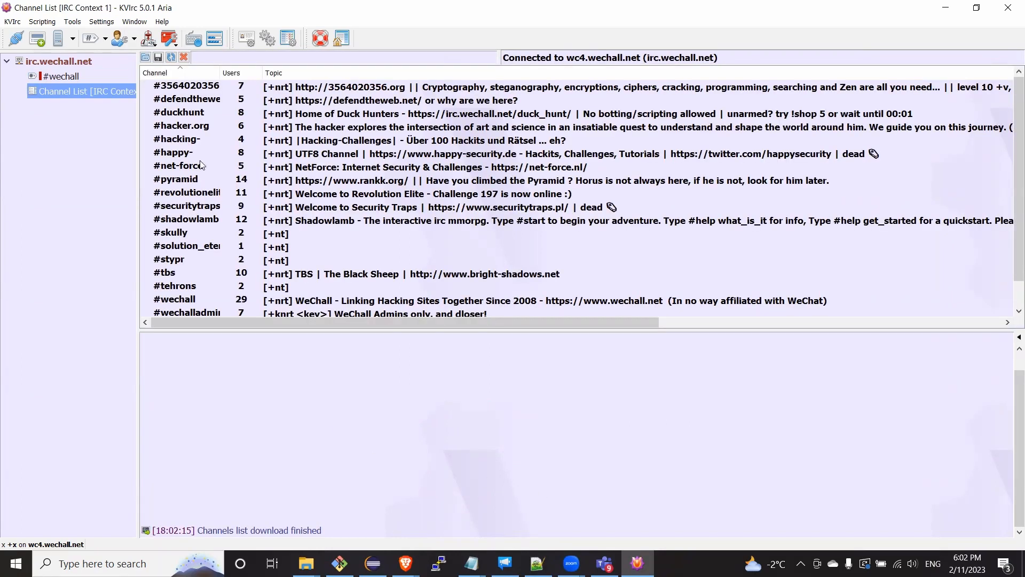
scroll(647, 153, down, 1)
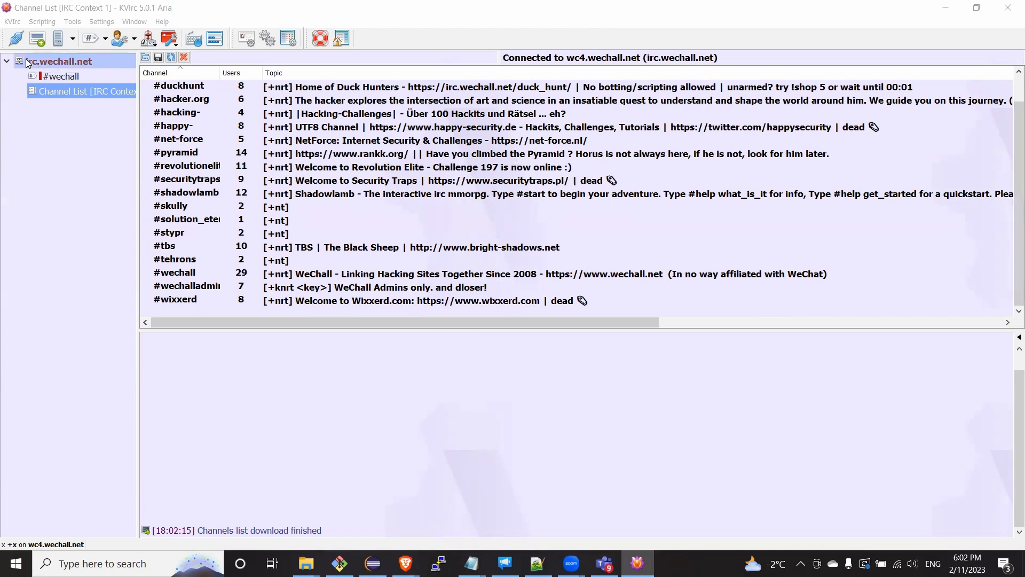
Step: Open a new IRC context, connect it with /server irc.libera.chat, and dismiss the Join Channels dialog
click(38, 38)
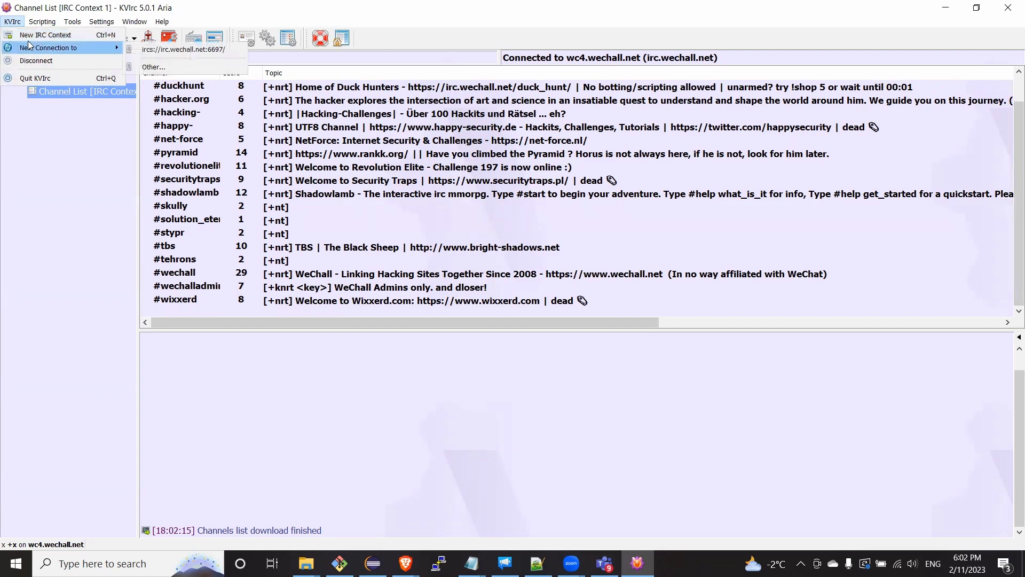
text(/server )
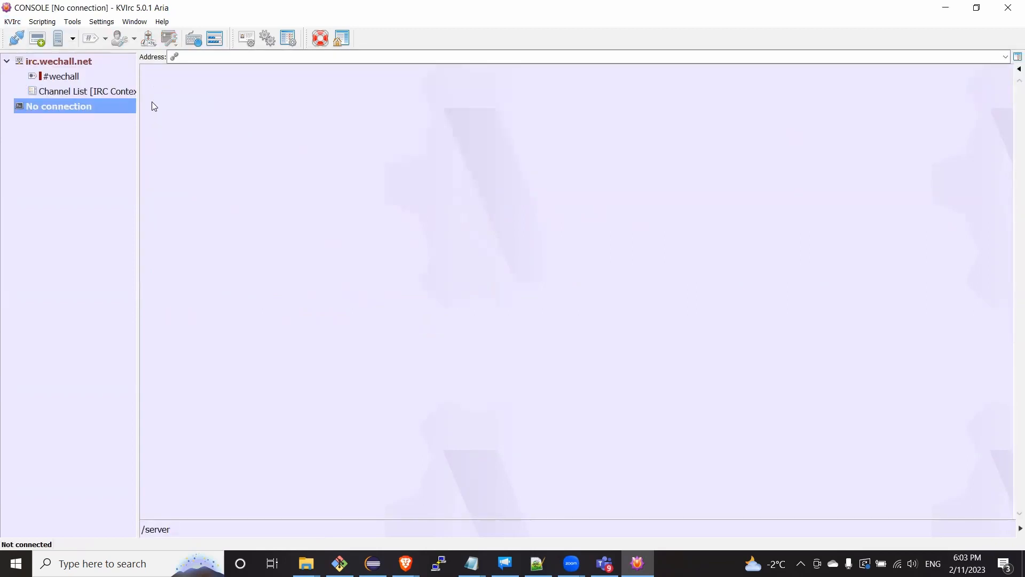
text(irc.libera.chat)
key(Return)
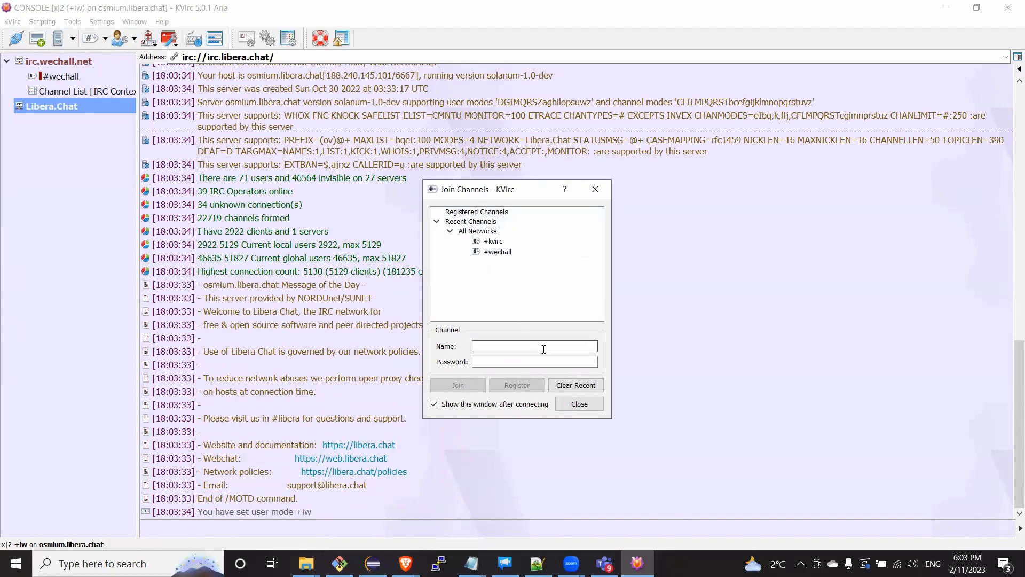
click(578, 404)
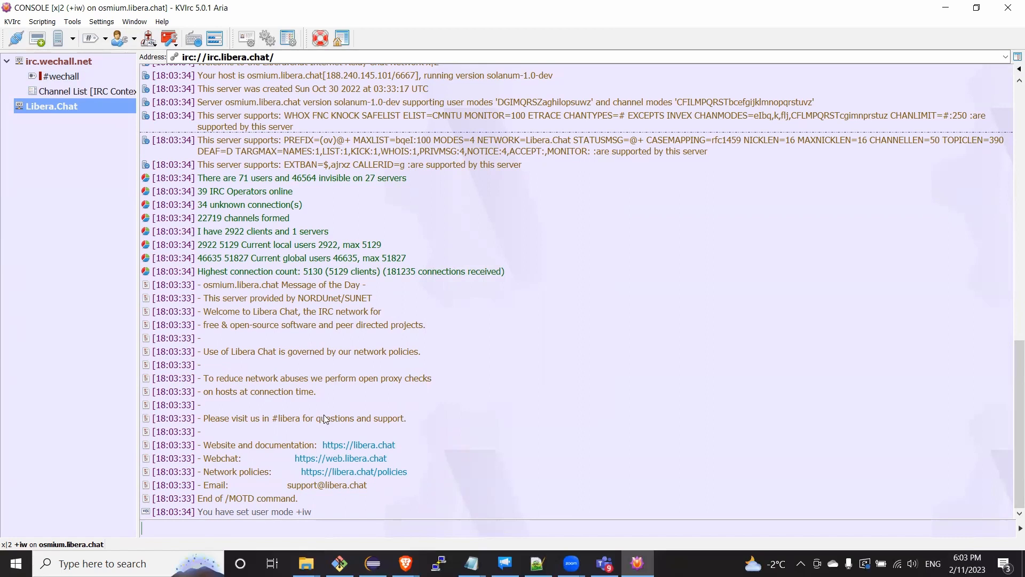
Step: Request the Libera.Chat channel list with /list and enlarge the pane that shows it
text(/list)
key(Return)
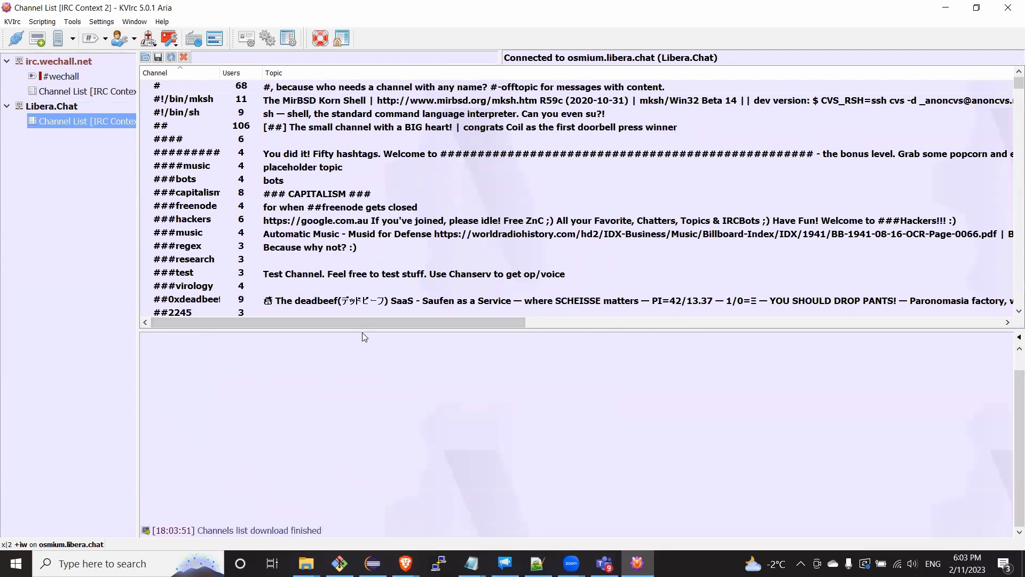
drag(363, 329, 359, 468)
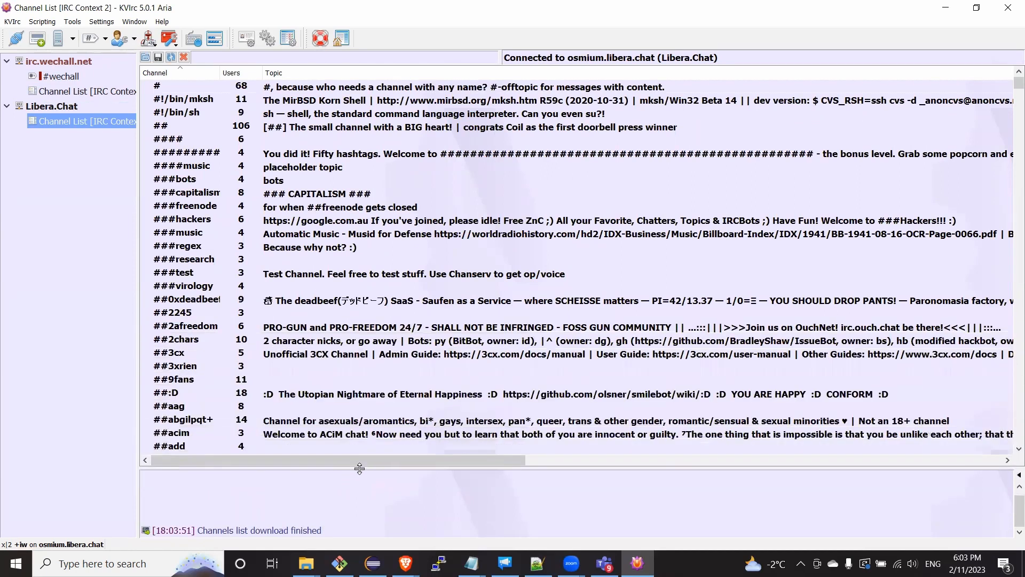
Step: Sort the Libera.Chat channels by user count in descending order and highlight popular entries such as #python and #archlinux
click(235, 74)
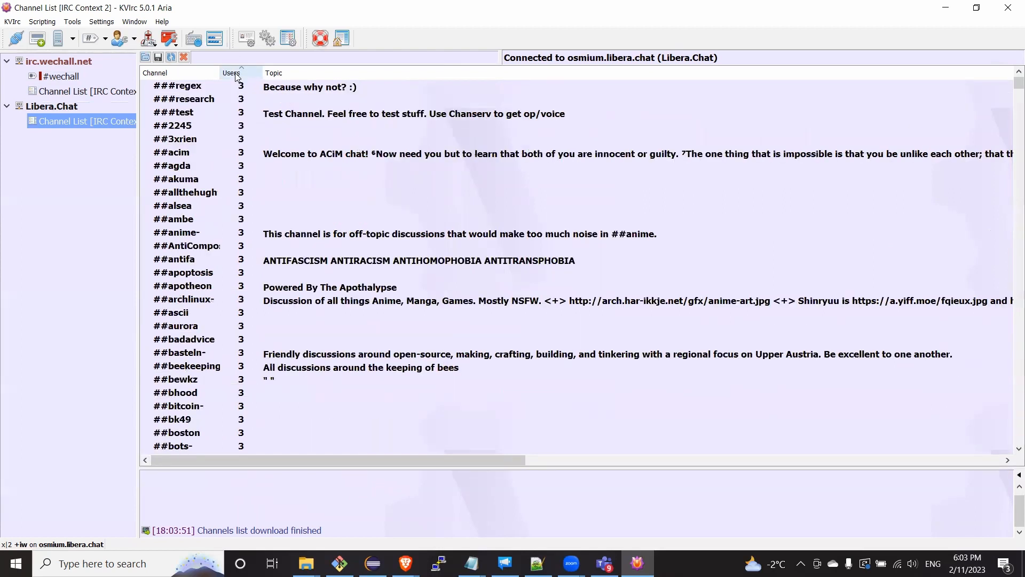
click(235, 74)
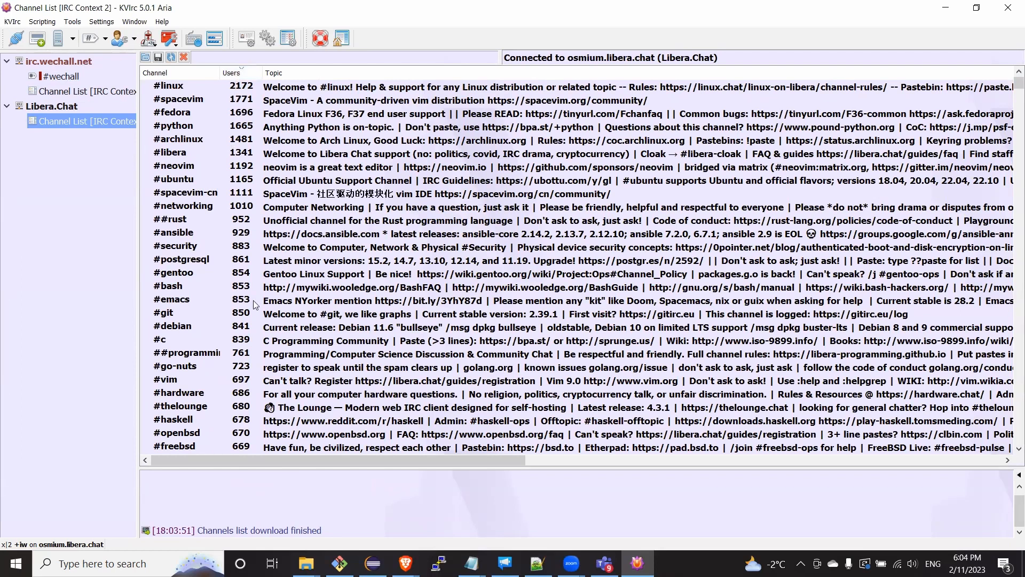
click(186, 90)
click(212, 131)
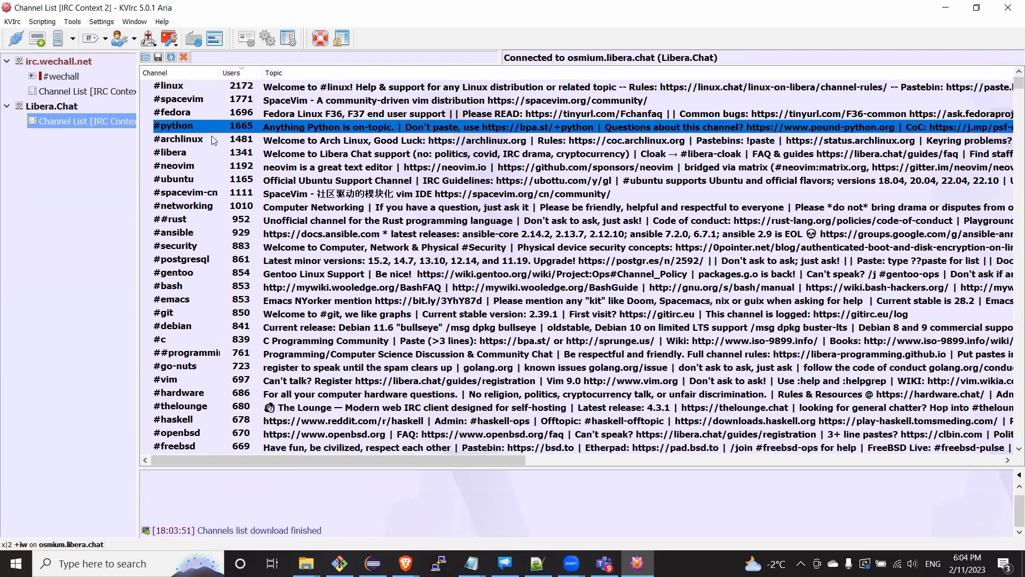
click(210, 141)
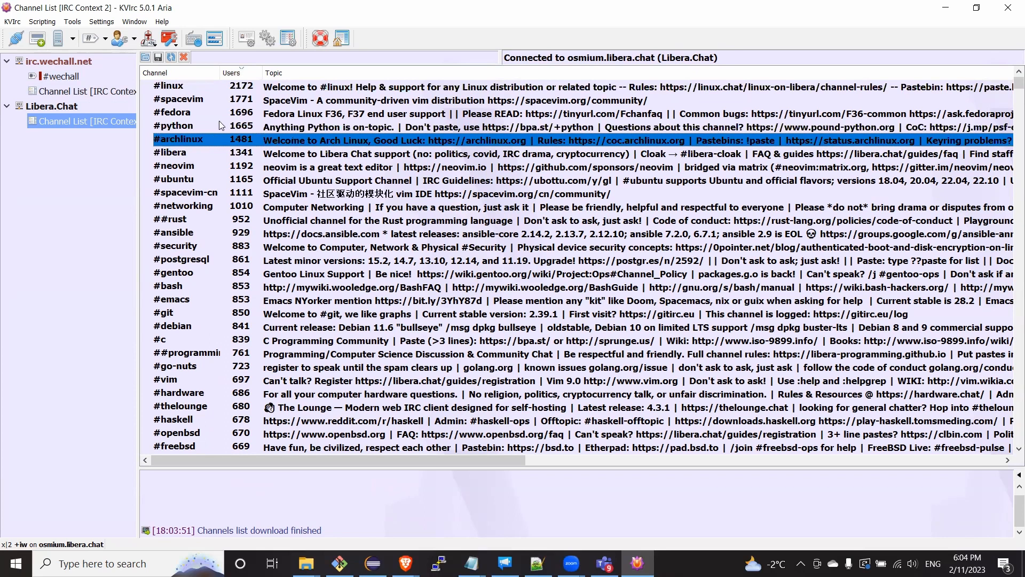
Step: Look over the topics of entries such as #networking and #freebsd in the Libera.Chat channel list, and join #linux
click(279, 208)
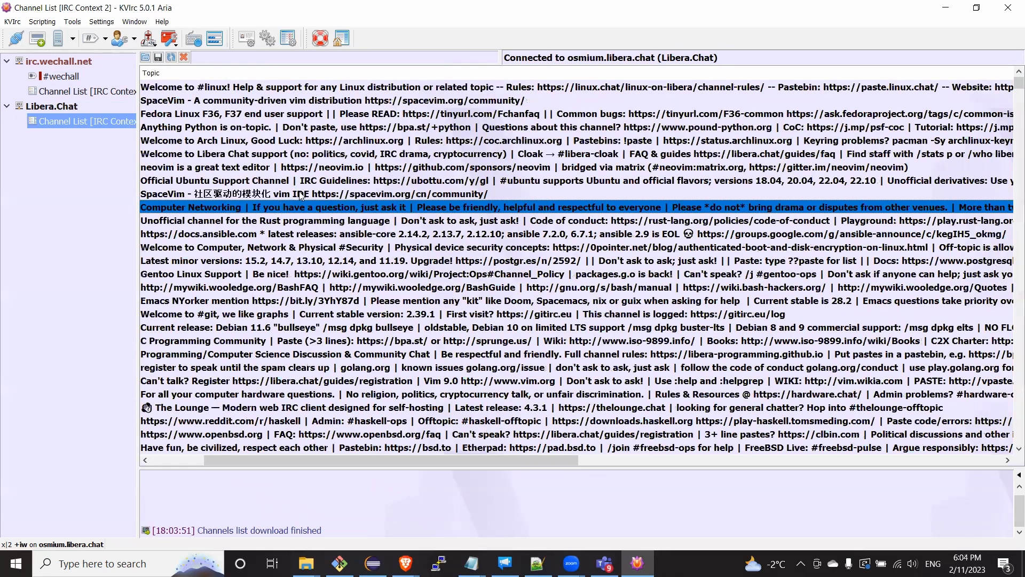
click(279, 273)
click(186, 447)
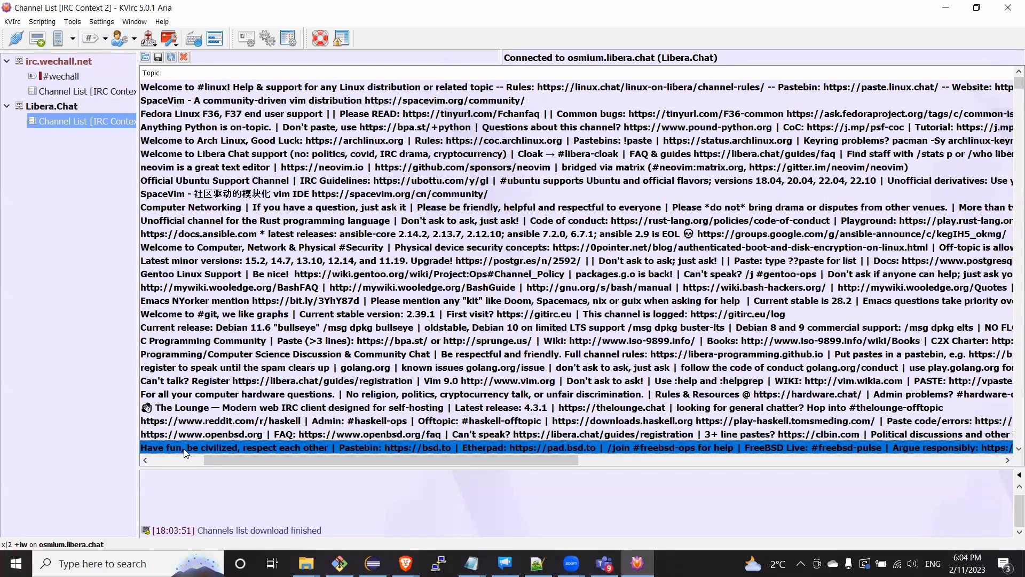
Step: Join #programming from the Libera.Chat console with /join and look through the channel's user list
click(71, 111)
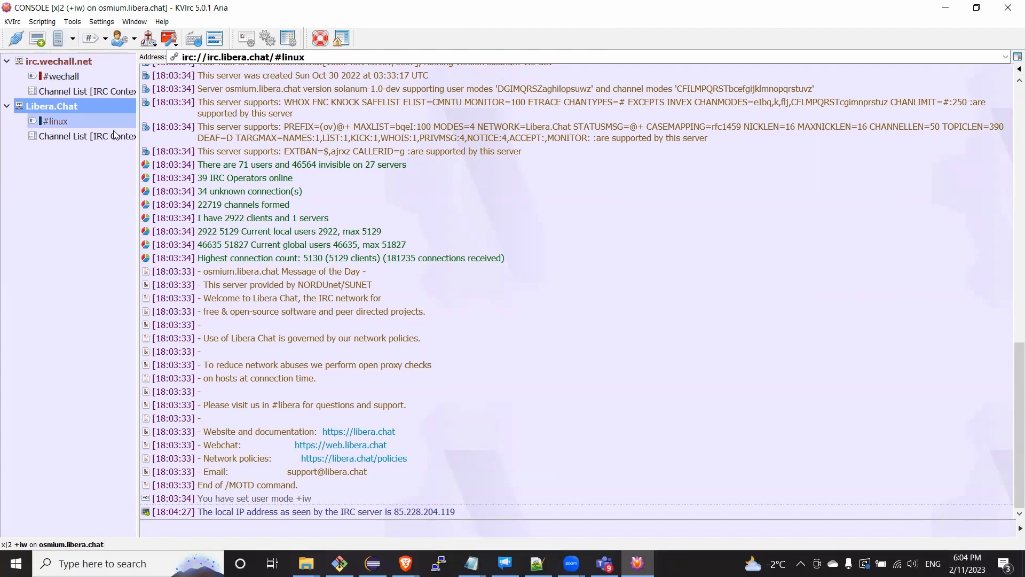
text(/)
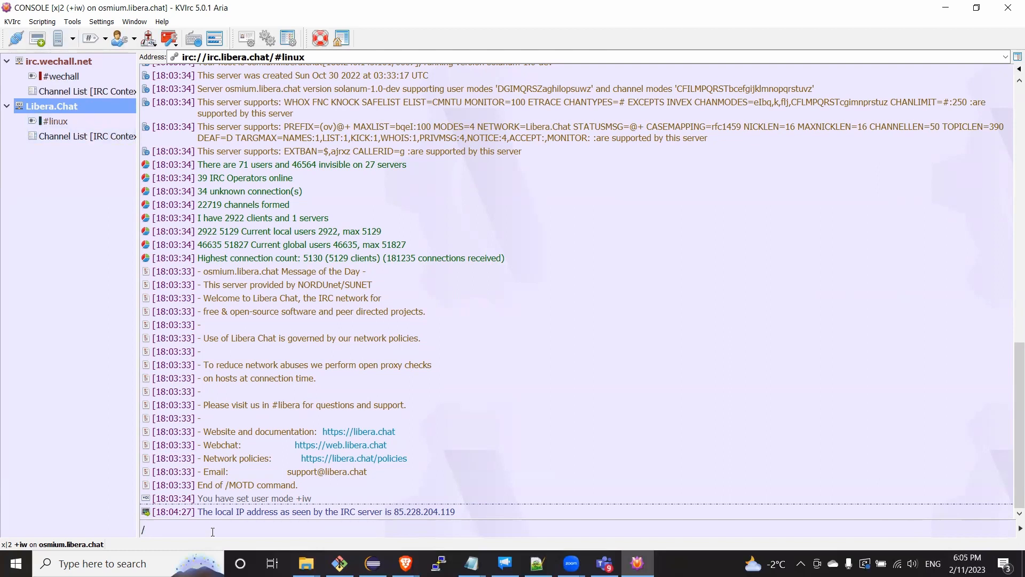
text(join #pr)
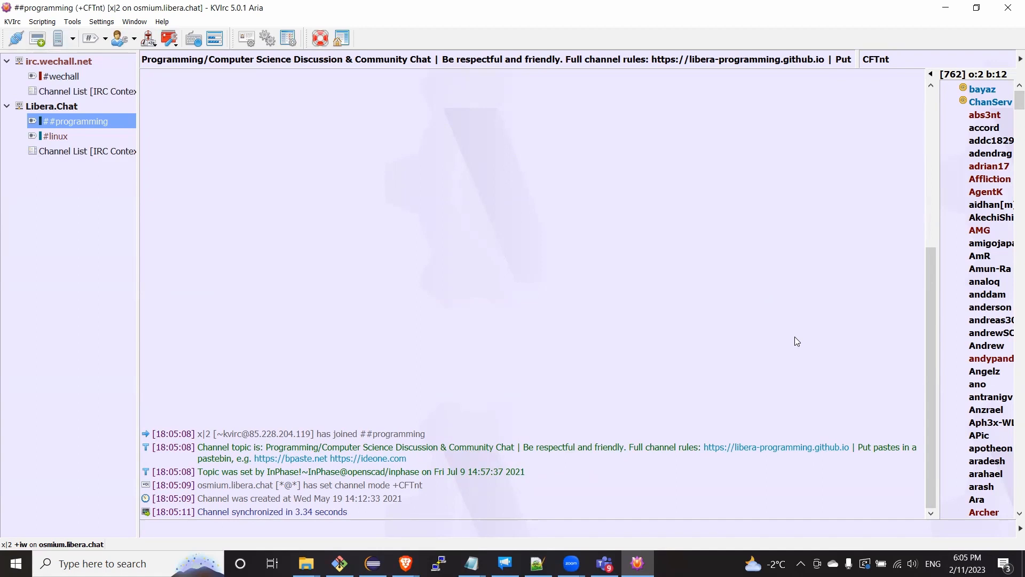
mouse_move(1010, 102)
drag(1019, 100, 1010, 191)
Step: Return to the #wechall channel and send the bot command .time
click(58, 77)
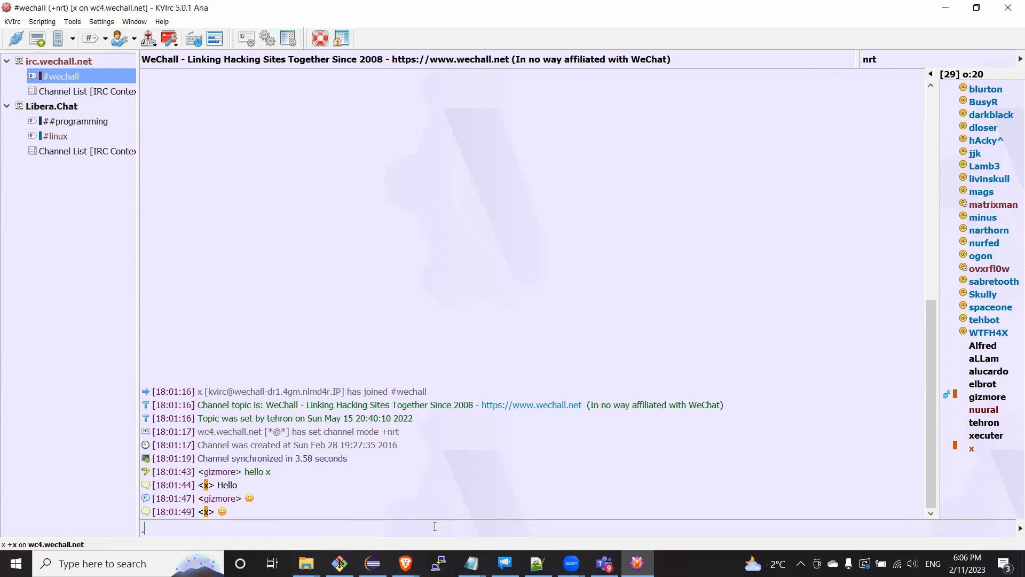
text(me)
key(Return)
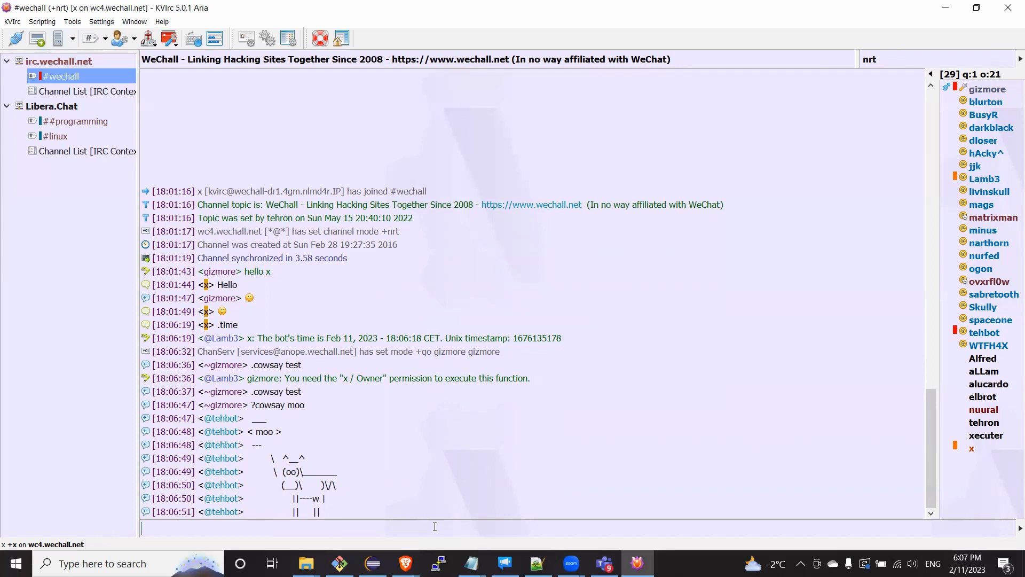
Step: Set the theme's output font to Monotype Corsiva and apply it to the chat windows
click(101, 21)
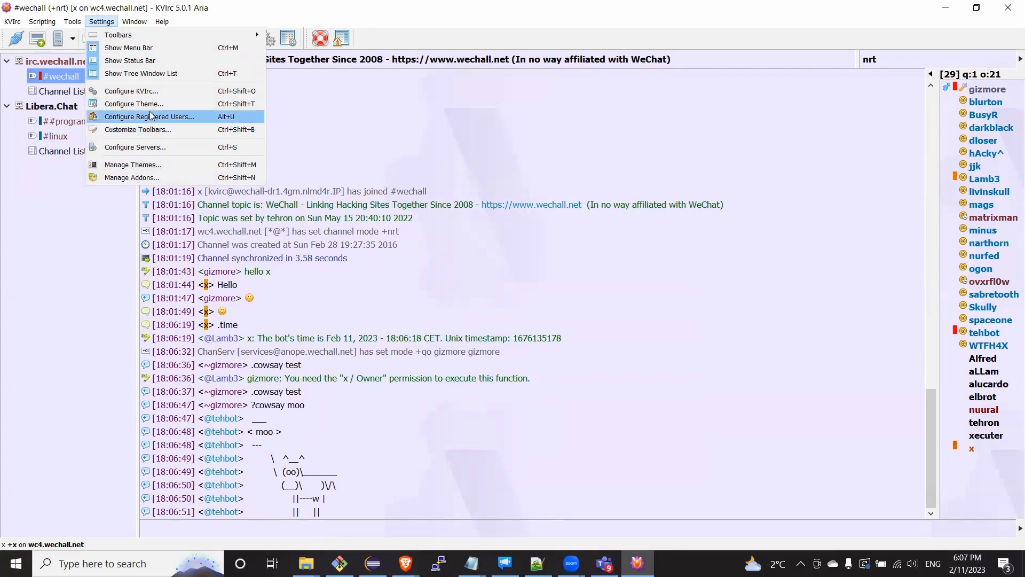
click(152, 105)
click(323, 156)
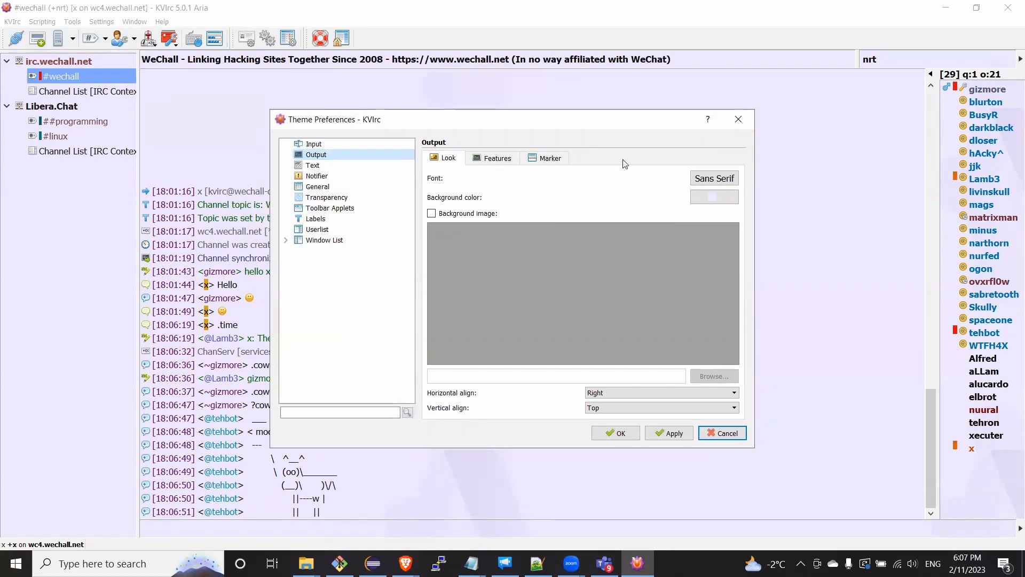
click(717, 181)
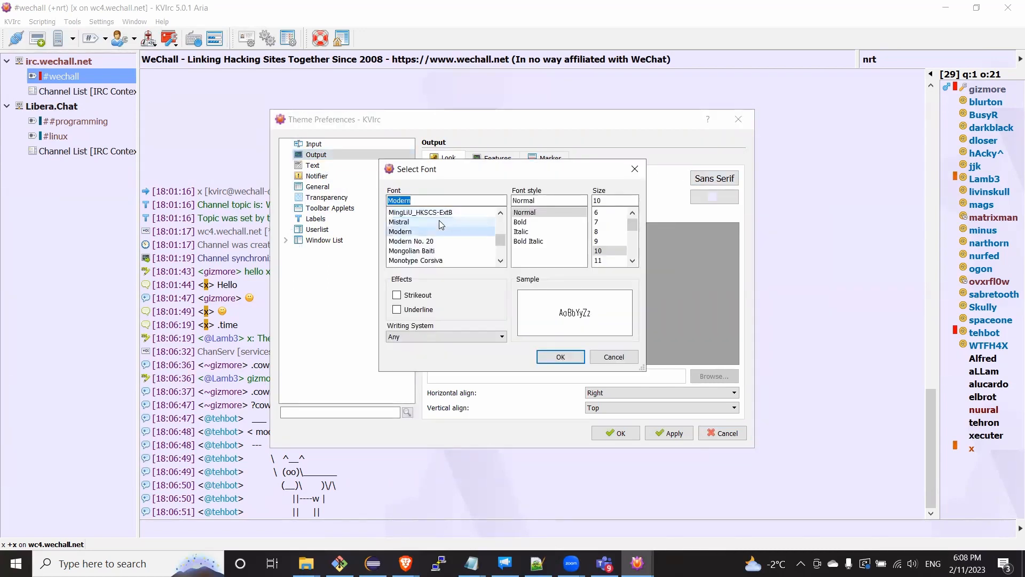
click(415, 261)
click(560, 356)
click(671, 434)
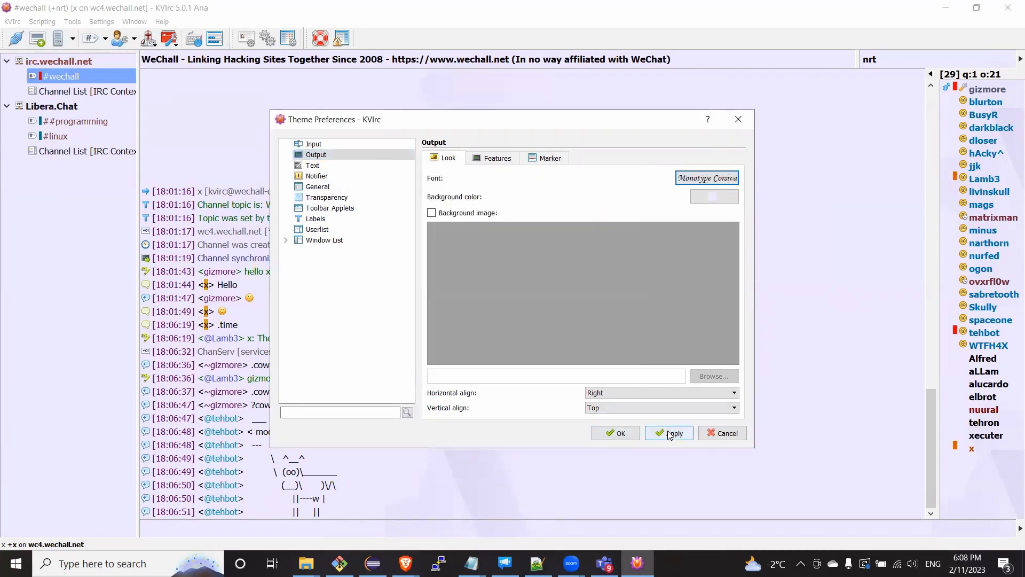
click(623, 433)
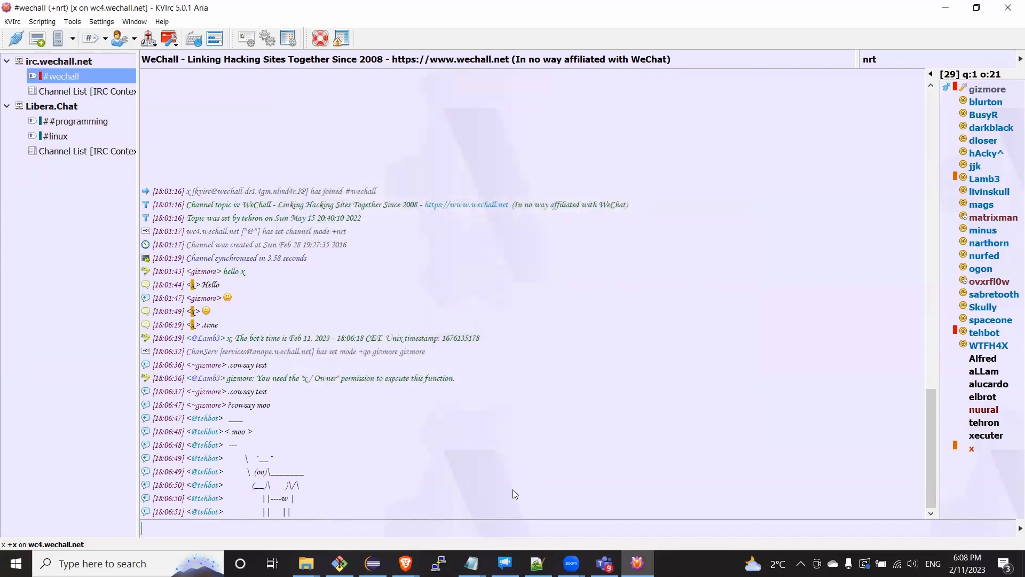
Step: Change the output font in the theme preferences to a monospaced font and apply it
click(102, 22)
click(159, 98)
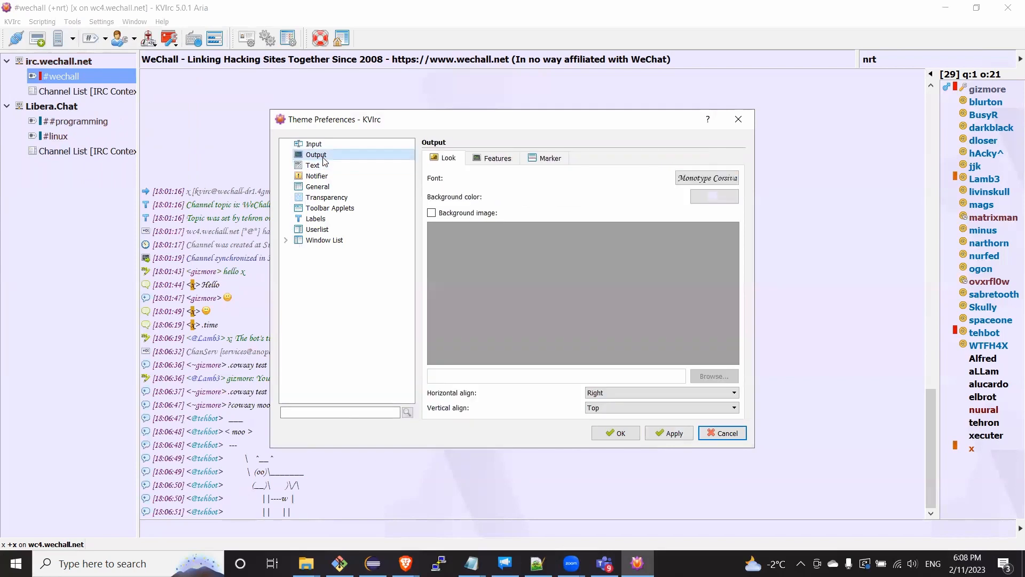
click(680, 179)
click(564, 355)
click(668, 433)
click(615, 433)
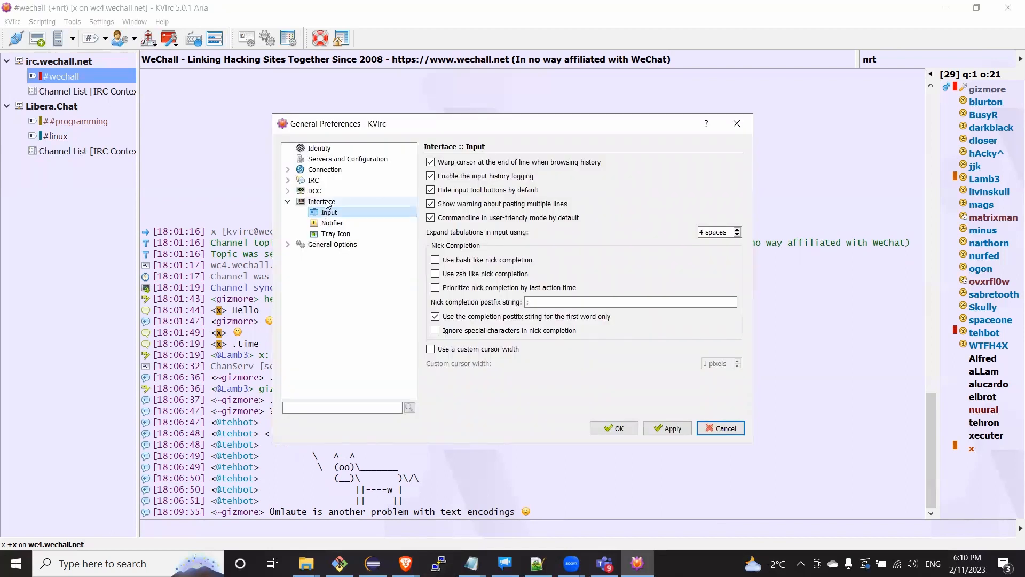
Step: Set both the default server encoding and the default text encoding to UTF-8 in the language preferences and save
click(327, 203)
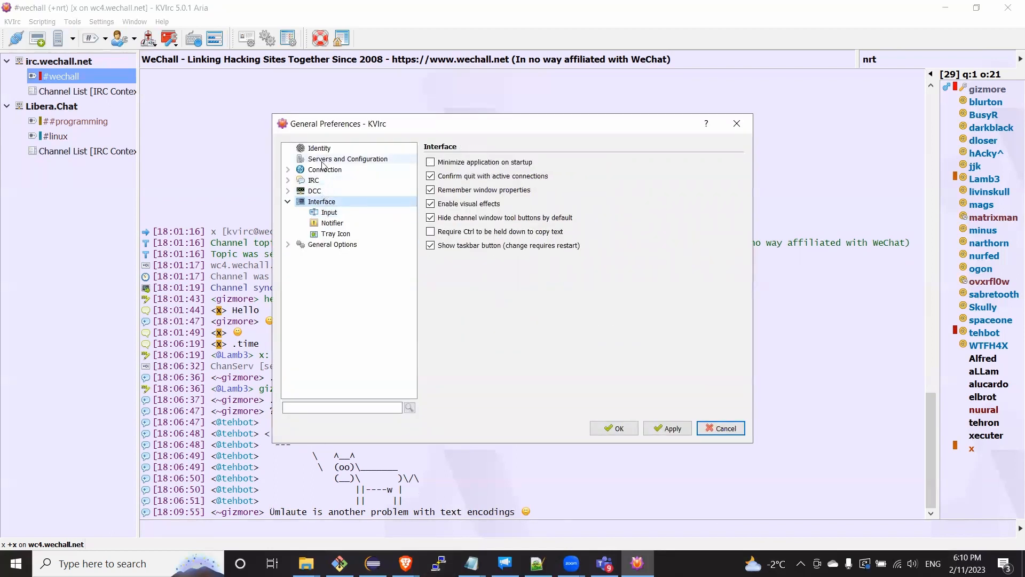
click(334, 340)
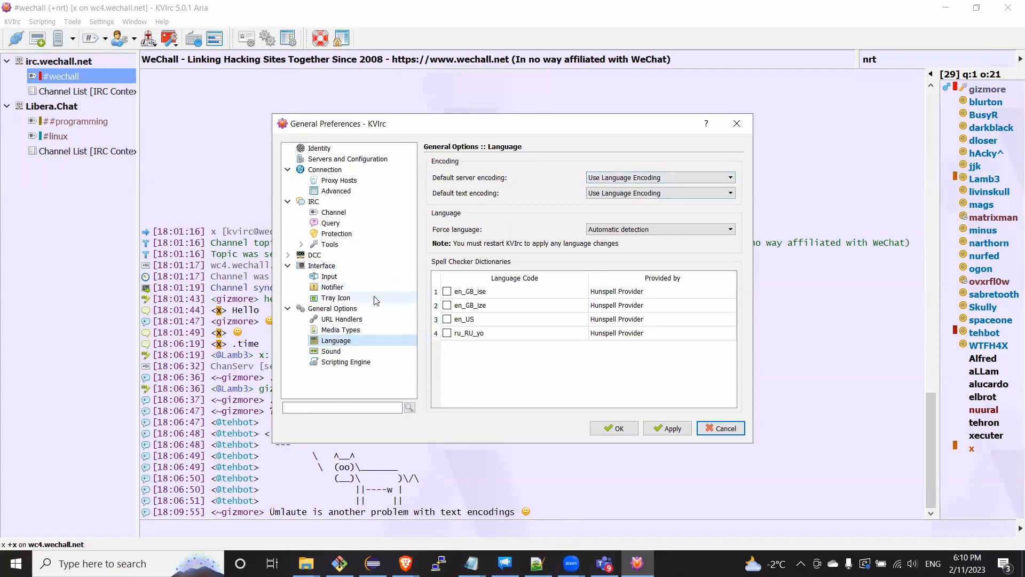
click(358, 309)
click(347, 341)
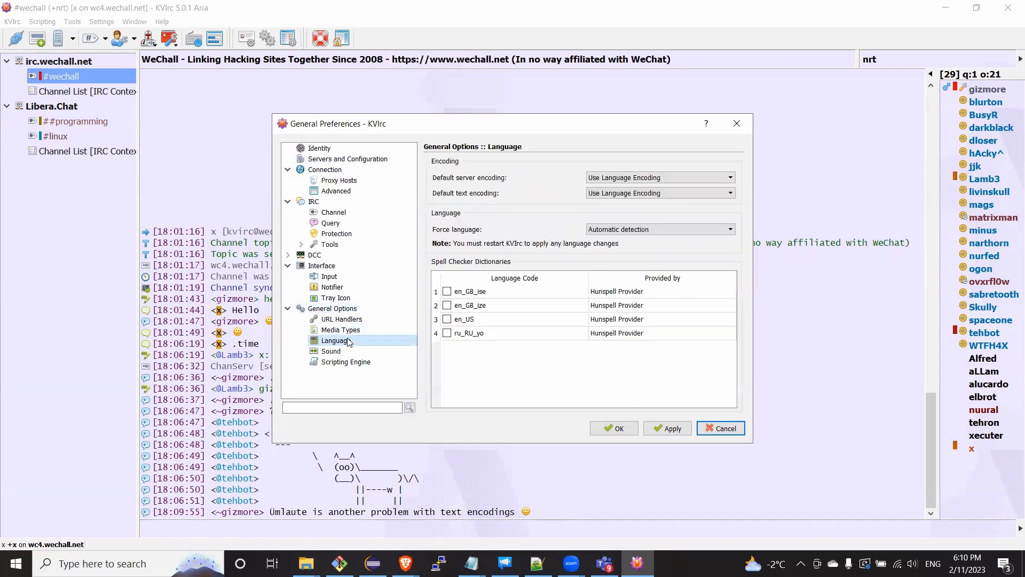
click(643, 179)
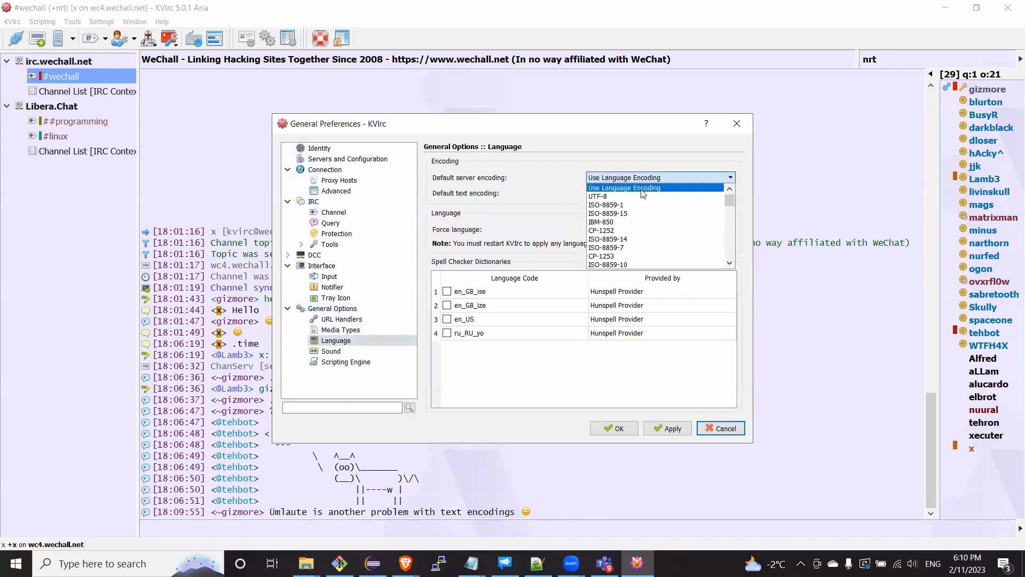
click(638, 197)
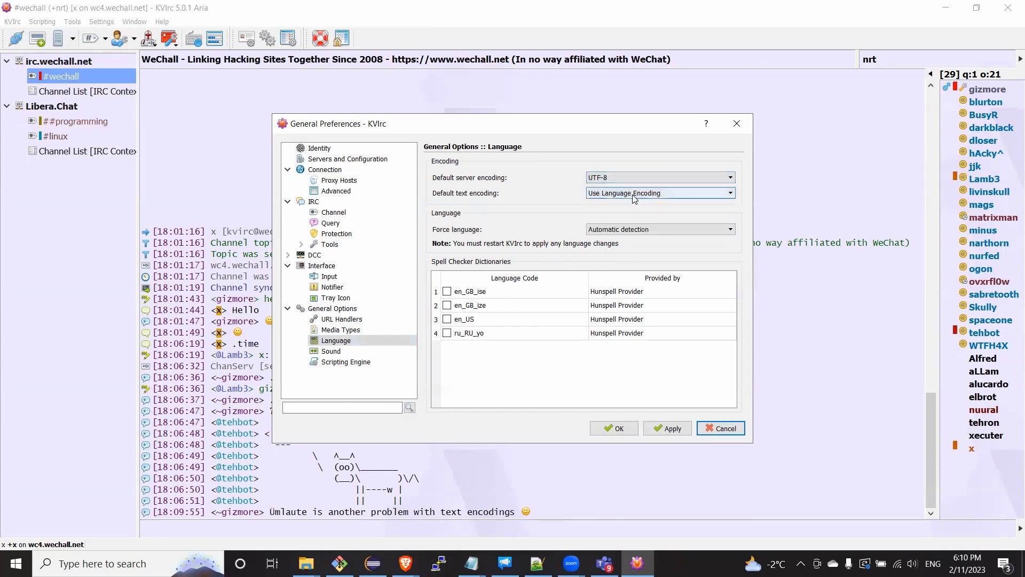
click(635, 193)
click(631, 211)
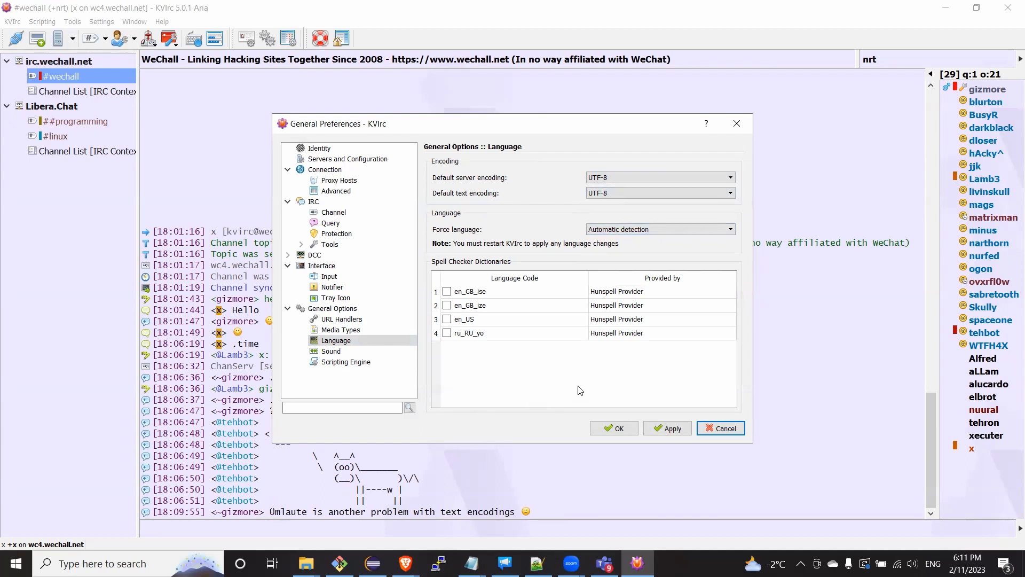
click(669, 430)
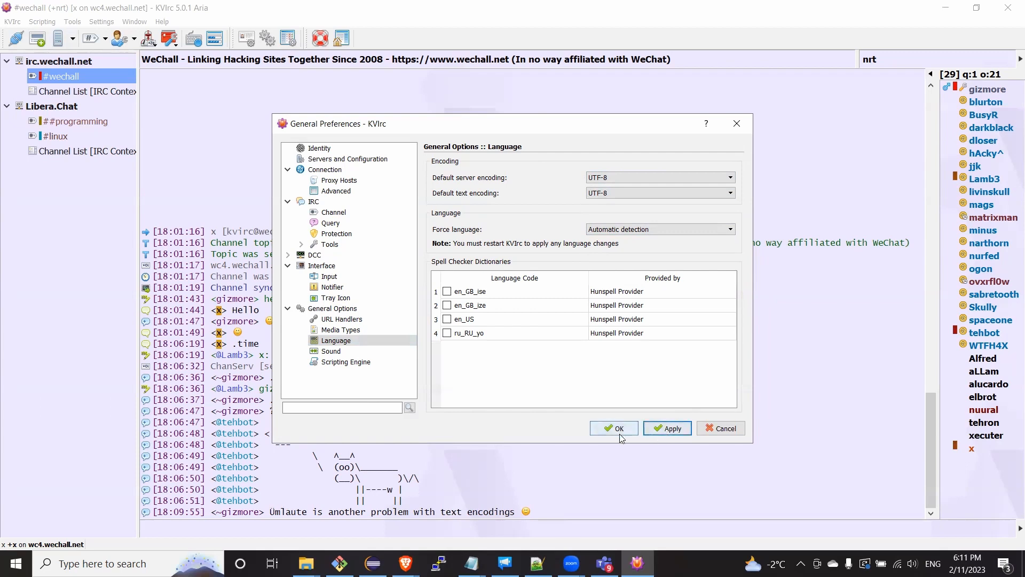
click(602, 431)
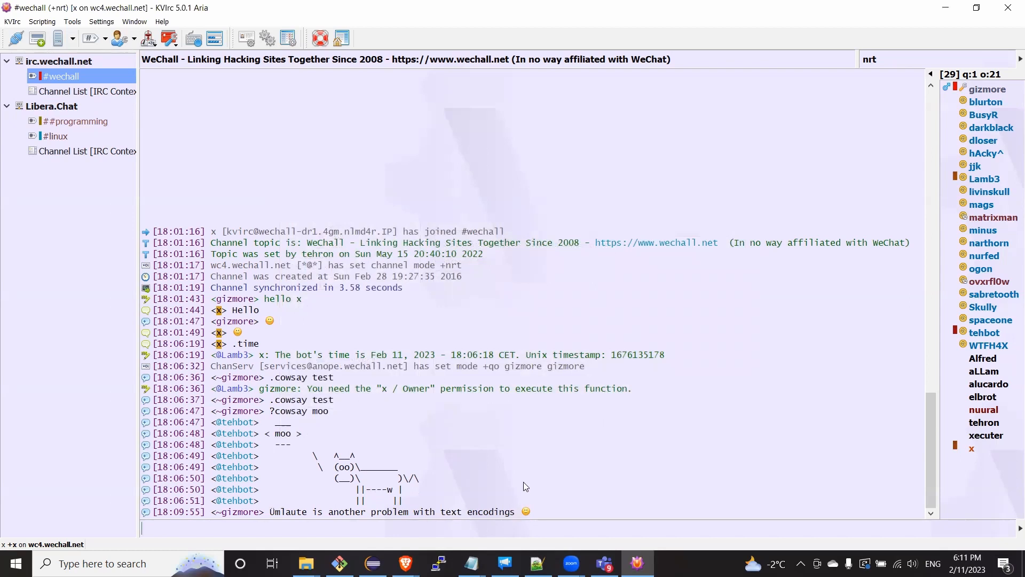
Step: Create a new network named 02_libera in the server configuration
click(52, 110)
click(114, 24)
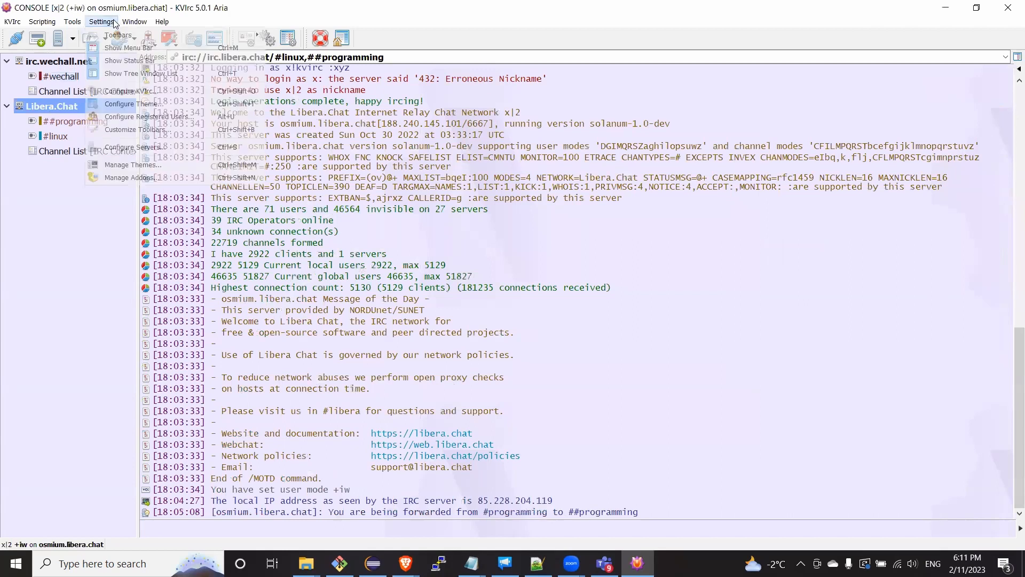
click(124, 147)
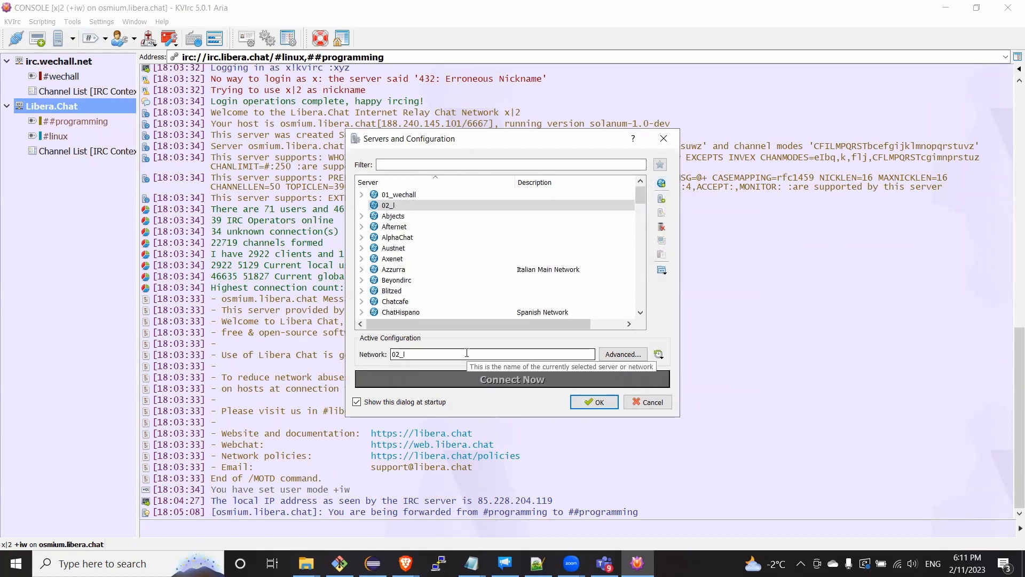
text(bera)
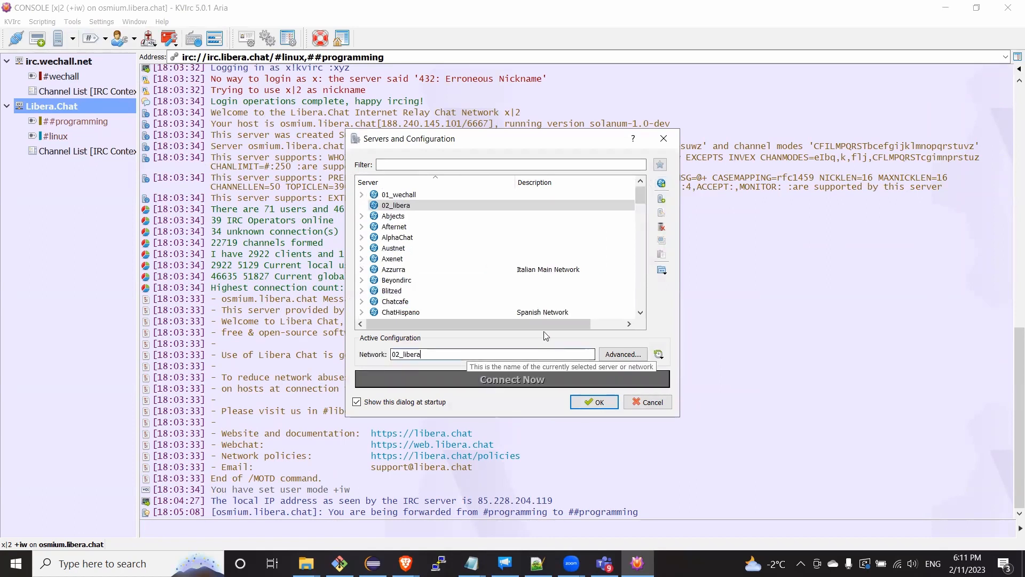
Step: Add a server with the address irc.libera.chat to the 02_libera network
click(661, 198)
drag(399, 355, 482, 356)
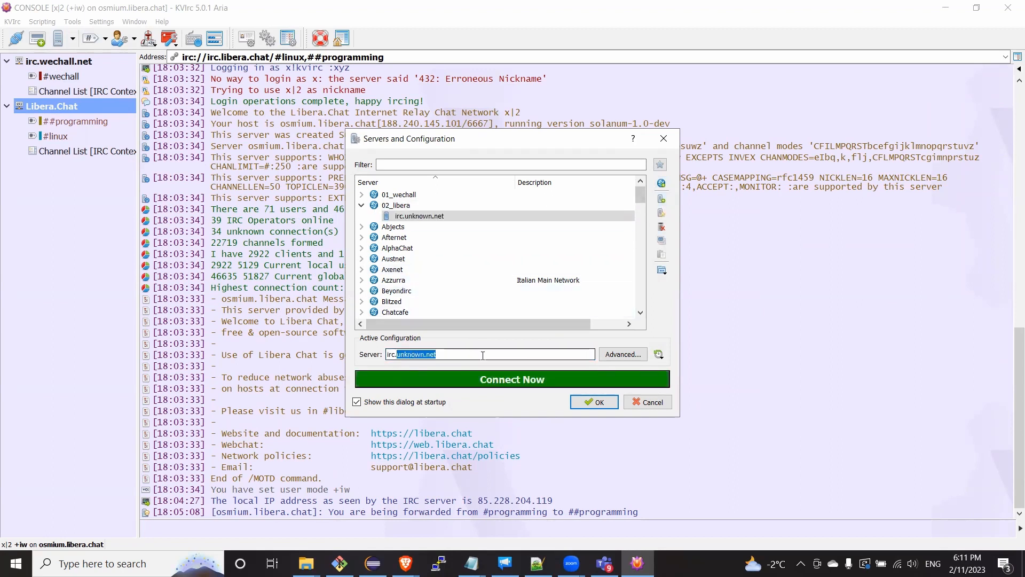
text(libera.chat)
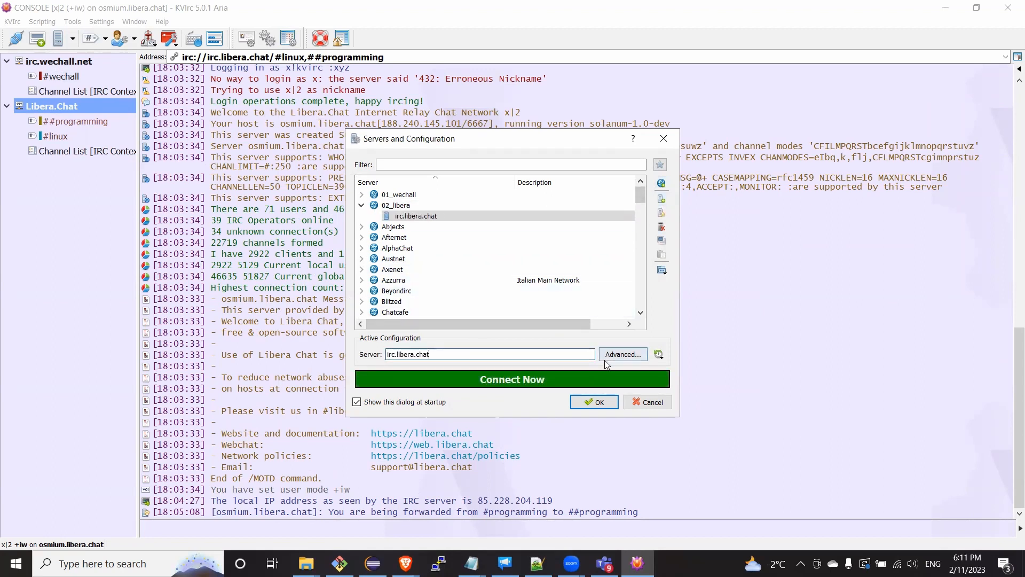
Step: Configure irc.libera.chat to use port 6697 with the SSL protocol and connect at startup, and save the server settings
click(623, 354)
click(439, 190)
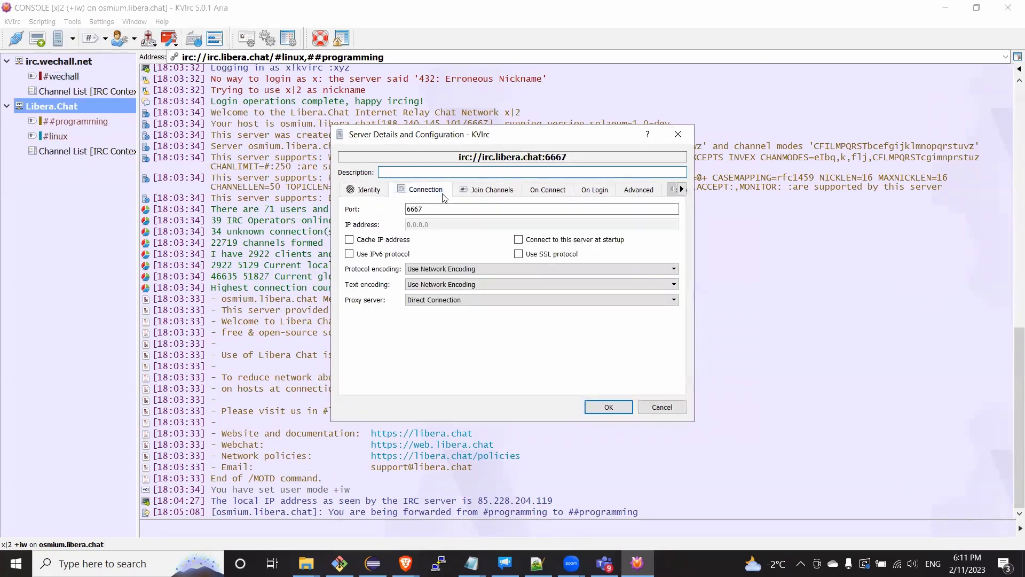
click(415, 209)
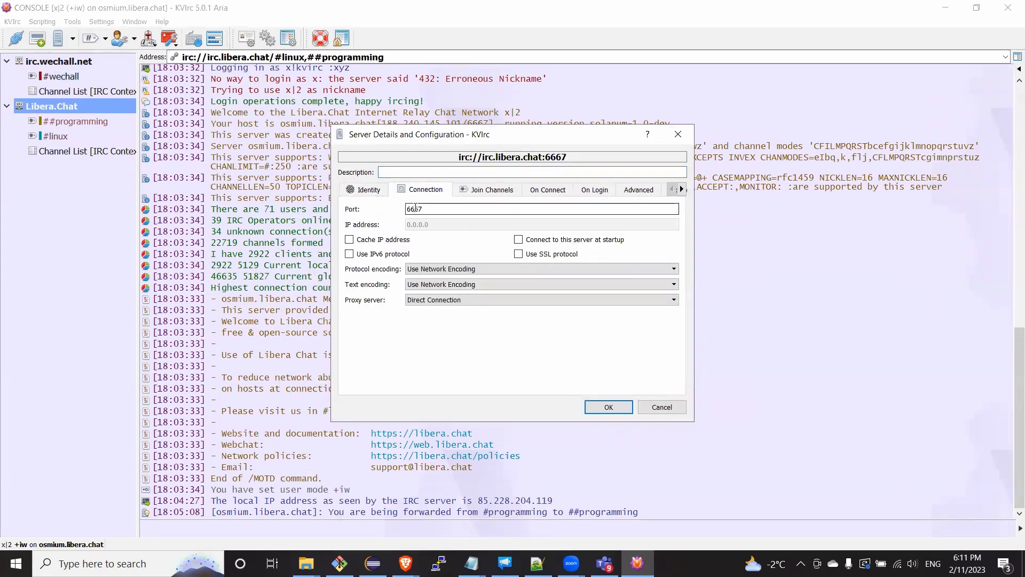
drag(415, 209, 417, 209)
text(9)
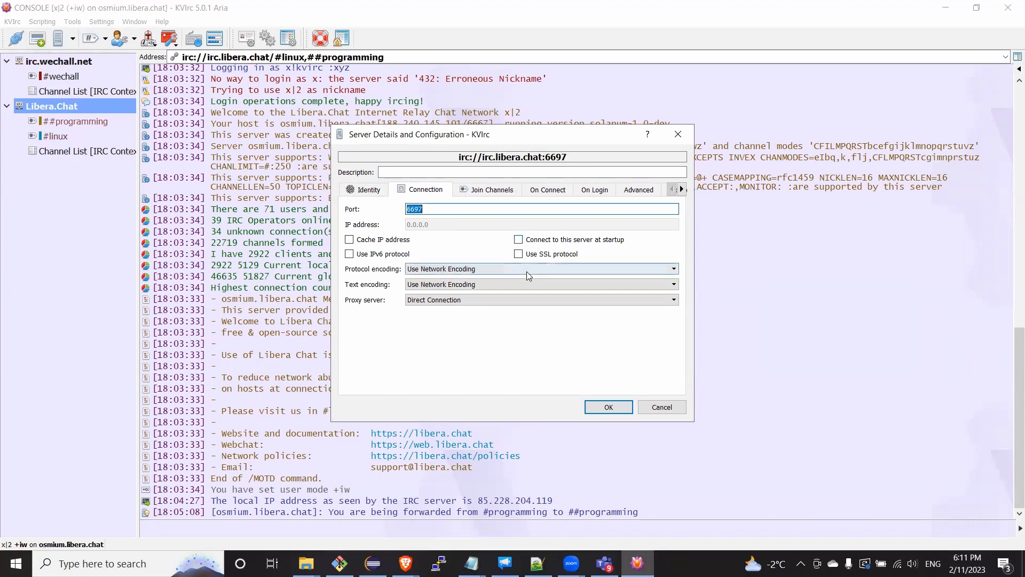
click(550, 255)
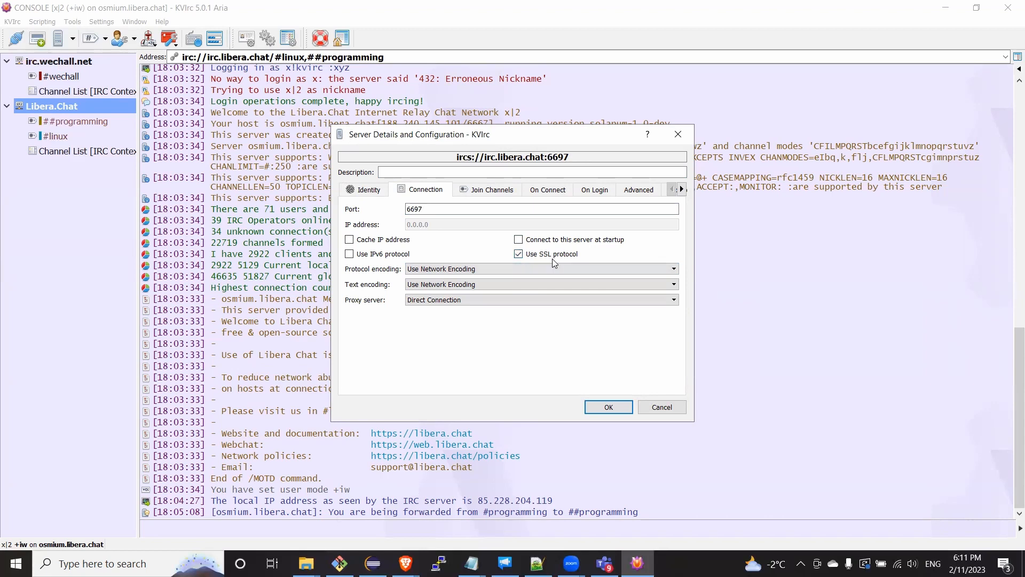
click(550, 245)
click(609, 407)
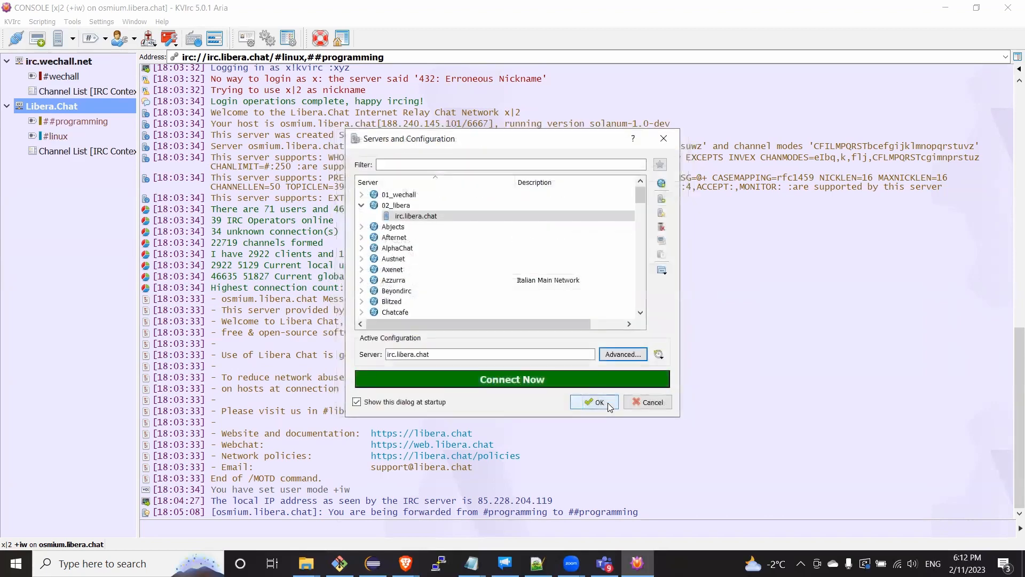
click(596, 406)
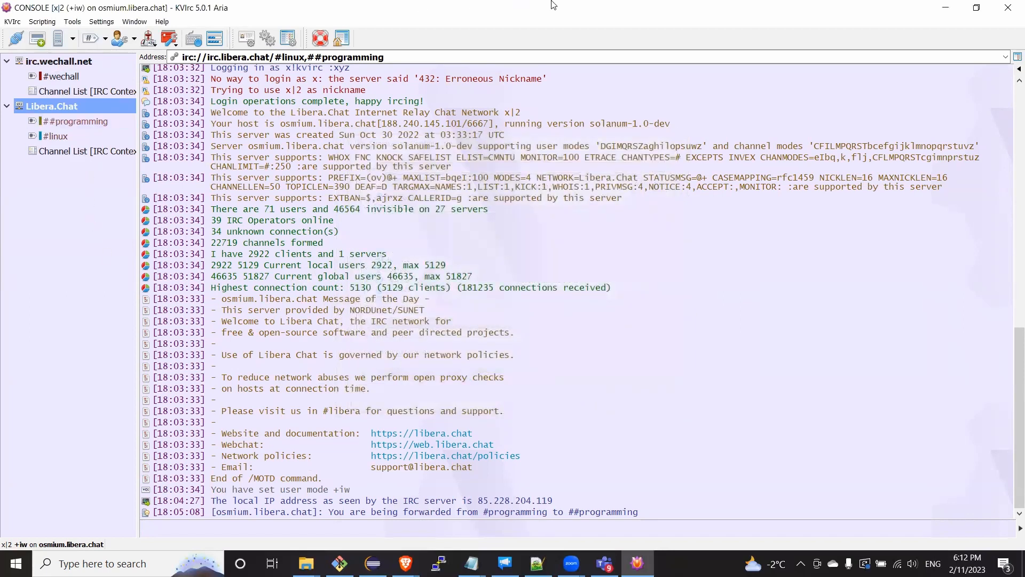
Step: Open a private query with the #wechall channel's owner, send "hi", and begin a message with "cam"
click(71, 80)
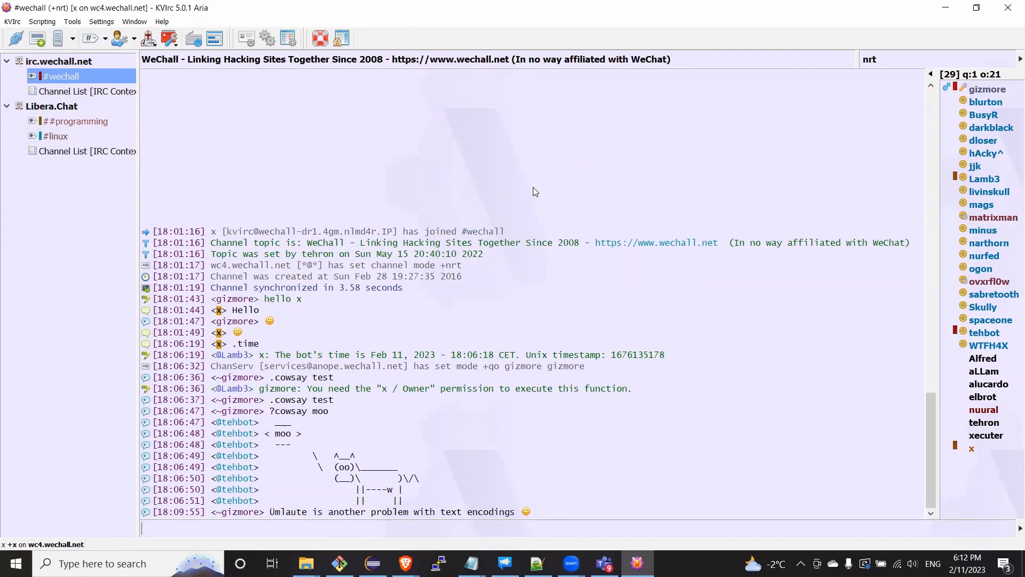
double_click(980, 89)
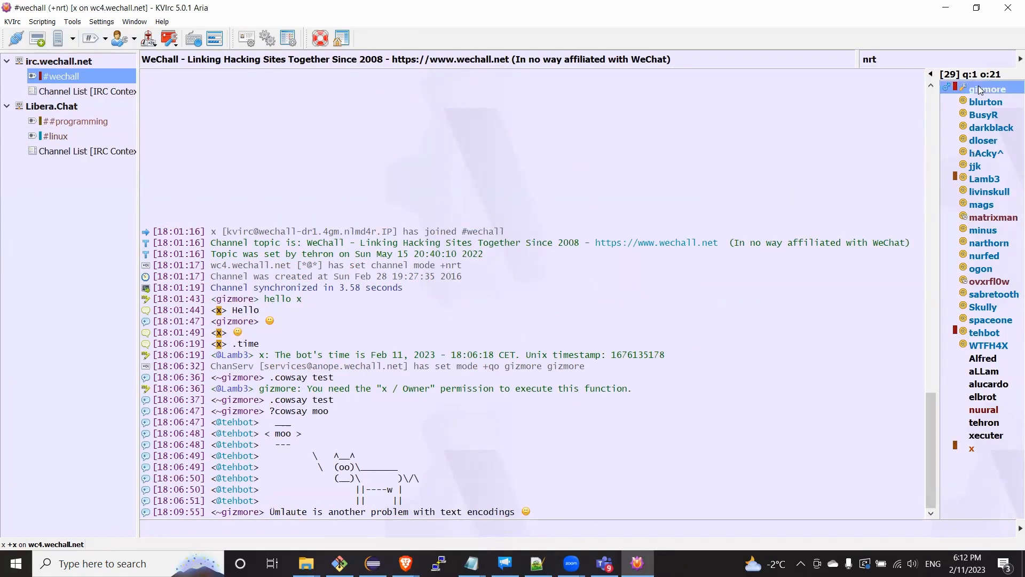
text(hi)
key(Return)
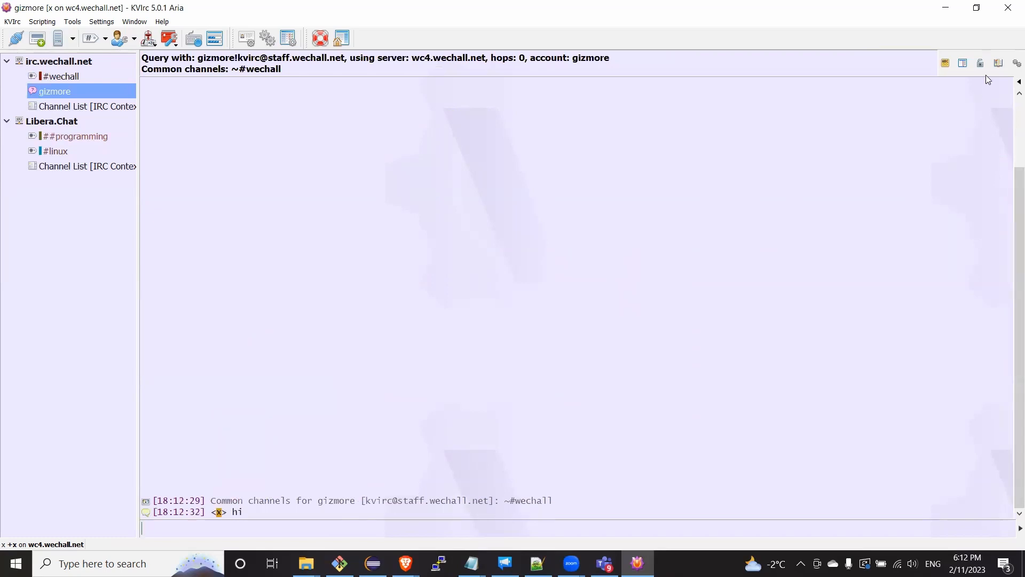
text(cam)
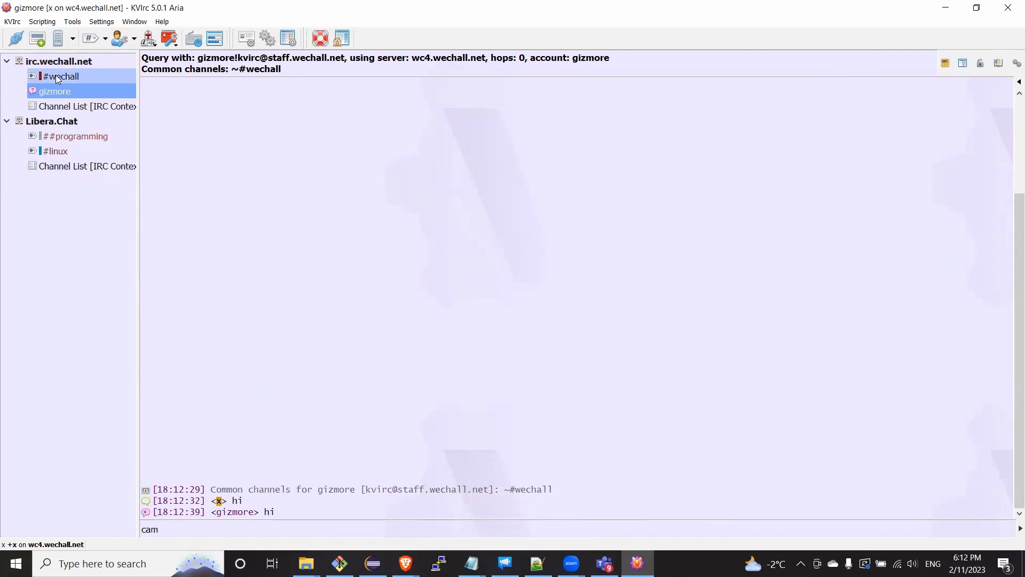